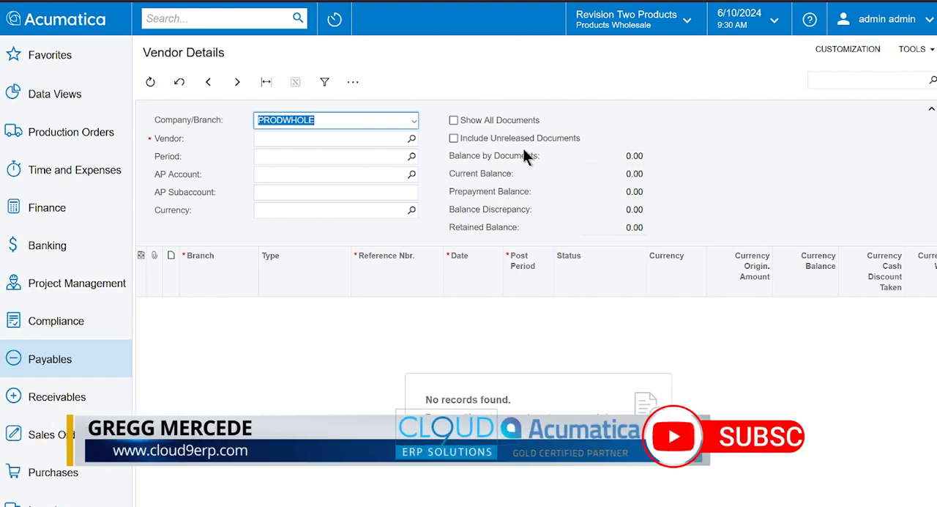
Step: Look up vendor CONDEWSUP - Dewsoft Toy Supply in Vendor Details for PRODWHOLE and inspect the balance of each open bill
key("Tab")
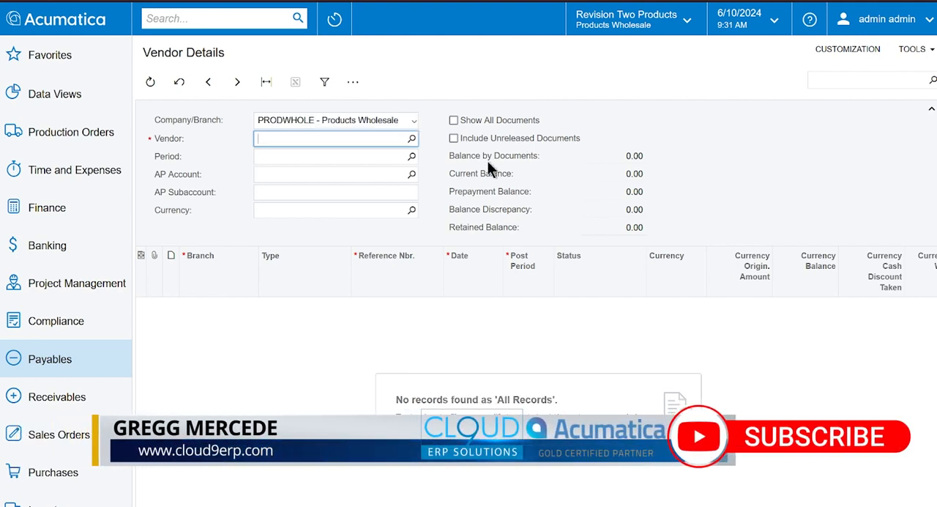
left_click(411, 139)
type("toy")
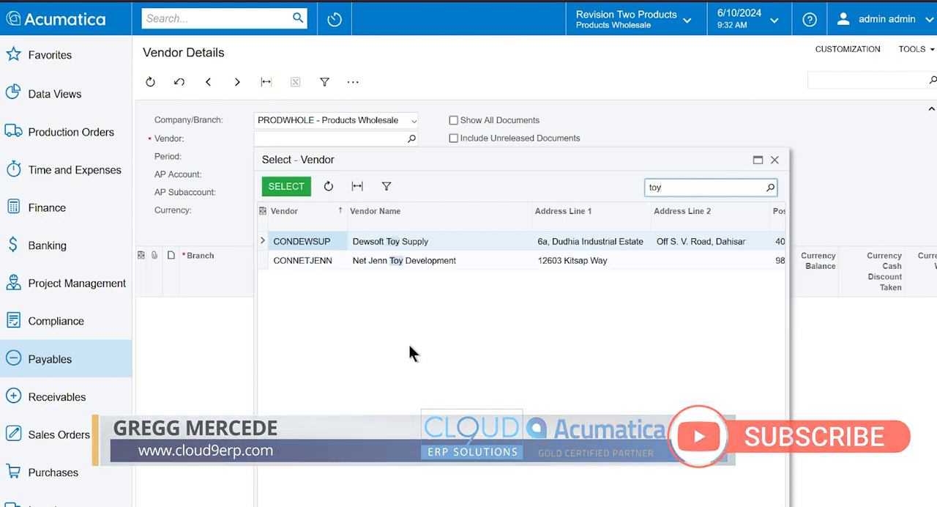
double_click(381, 245)
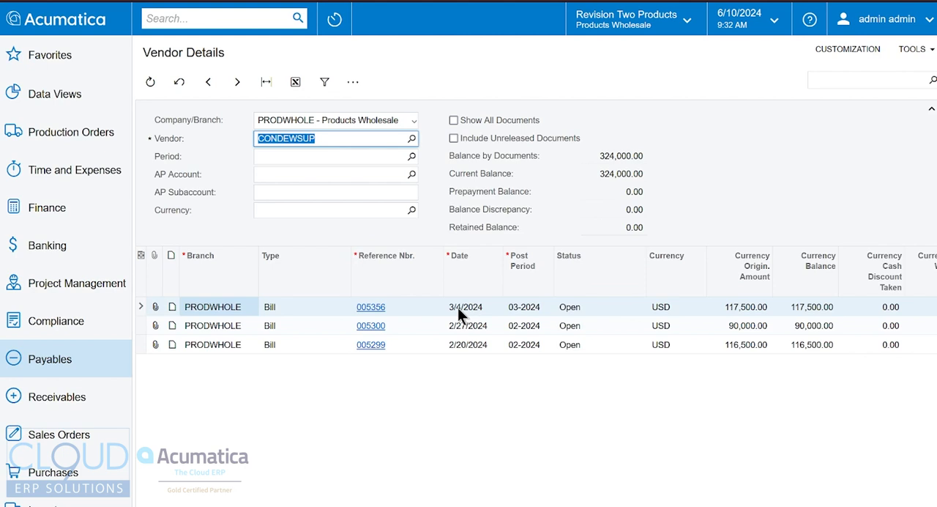
left_click(811, 309)
left_click(802, 326)
left_click(802, 344)
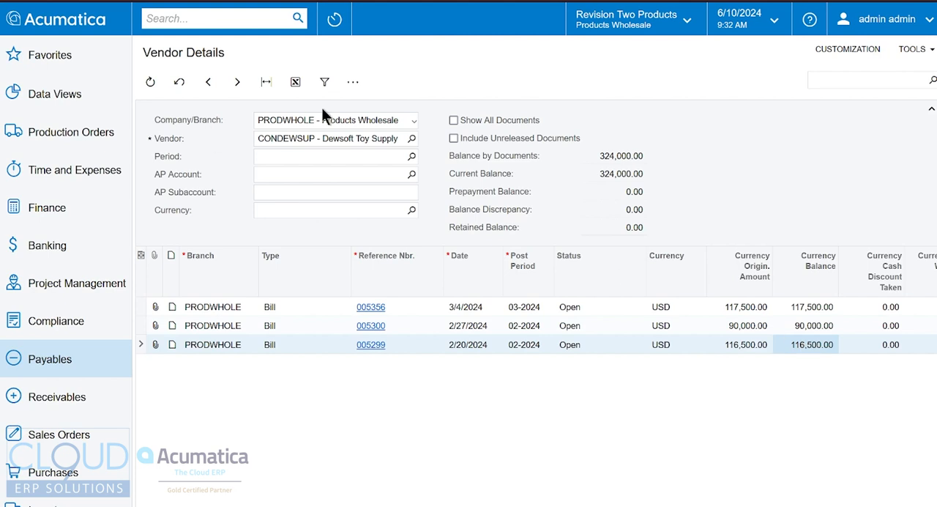
Step: Create a new payables document under Bills and Adjustments and set its type to Debit Adj
left_click(353, 82)
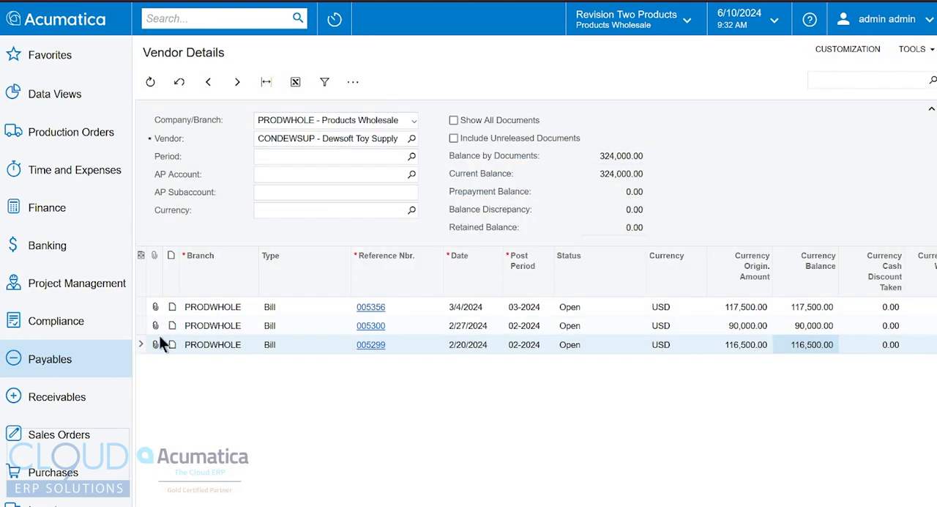
left_click(58, 359)
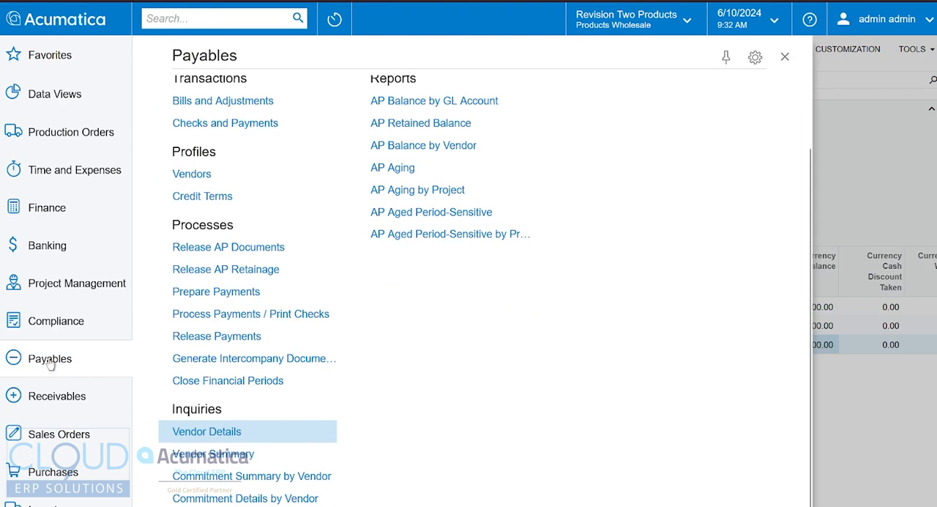
scroll(223, 352, "up", 1)
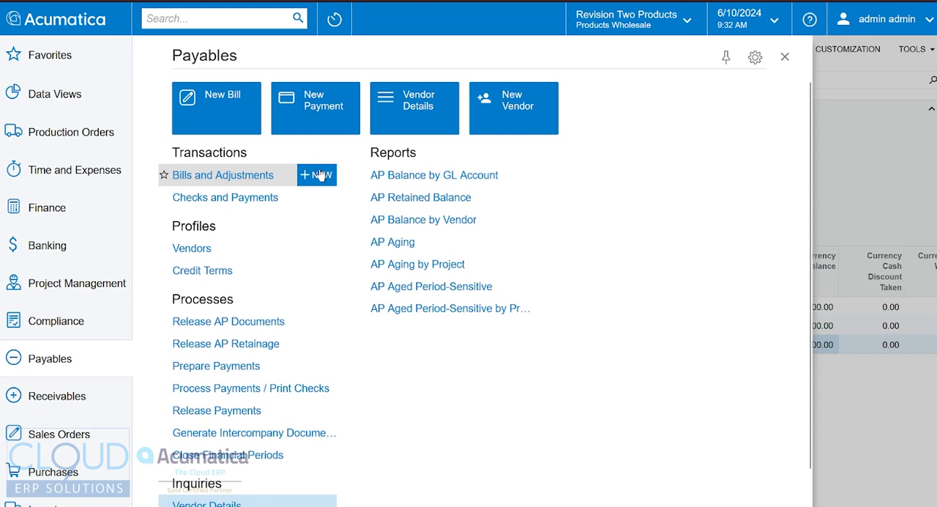
key("F5")
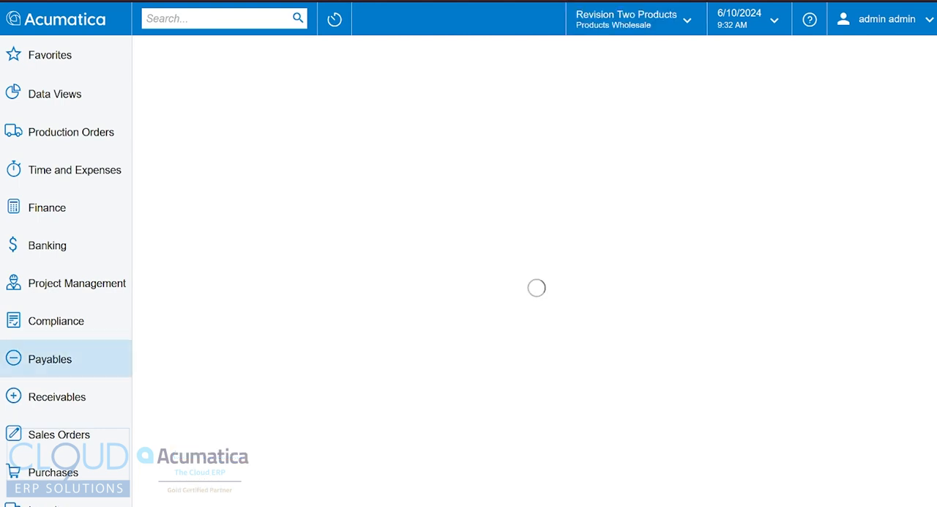
left_click(838, 123)
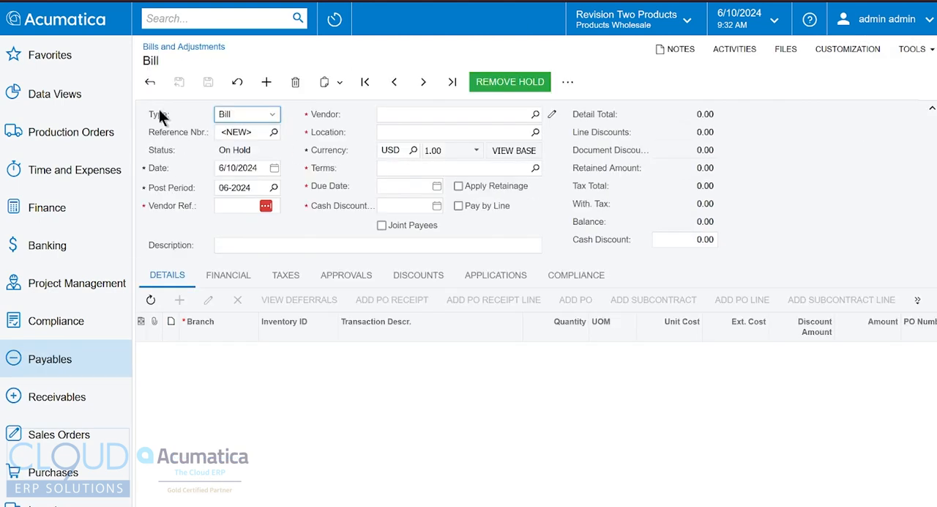
left_click(242, 114)
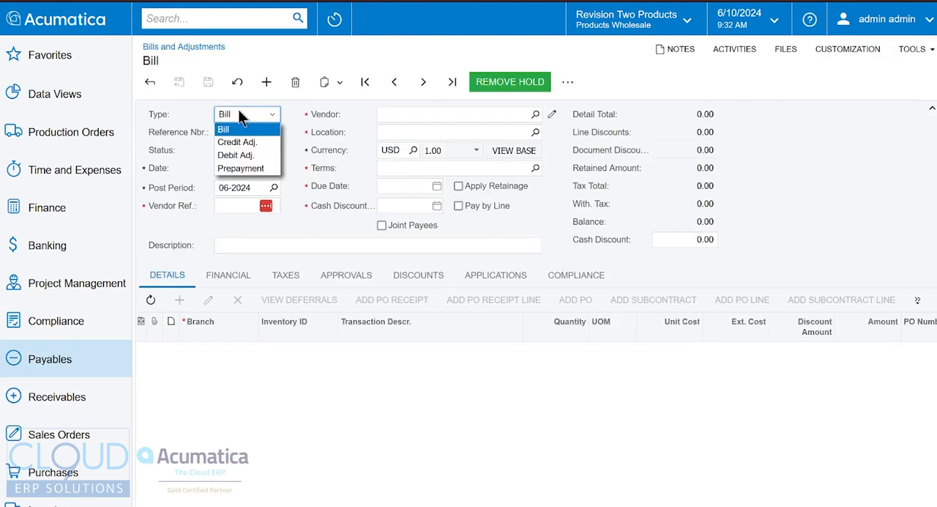
left_click(233, 154)
Step: Enter 456783 as the debit adjustment's vendor reference and choose CONDEWSUP - Dewsoft Toy Supply as the vendor
key("Tab")
key("Tab")
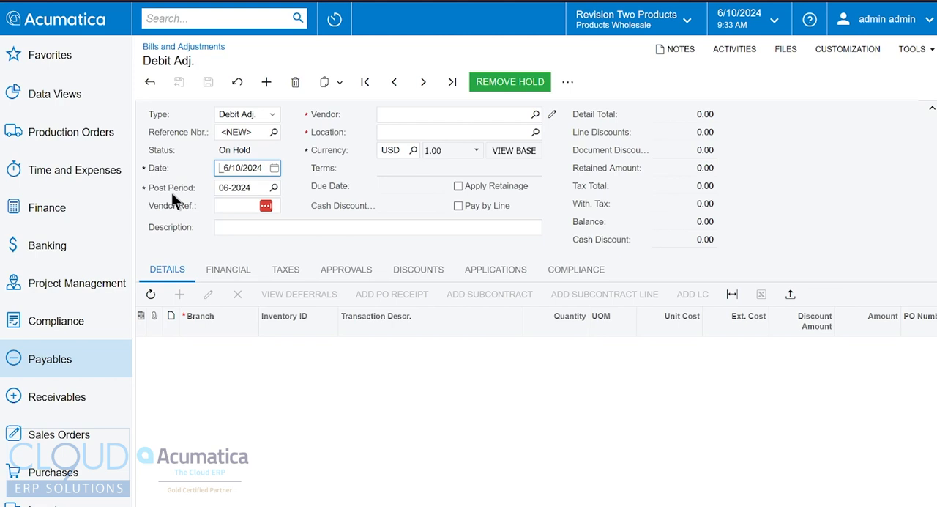
key("Tab")
key("Tab")
type("456783")
key("Tab")
key("Tab")
type("toy")
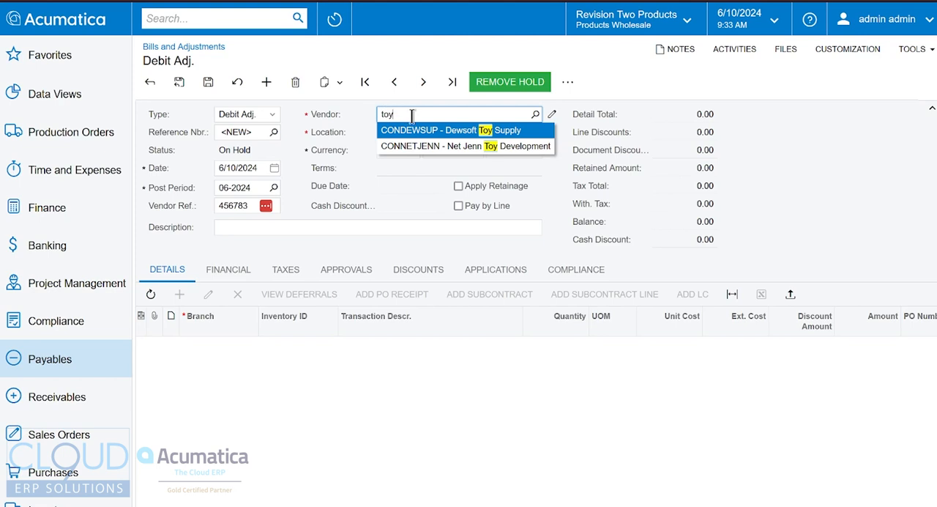
left_click(485, 132)
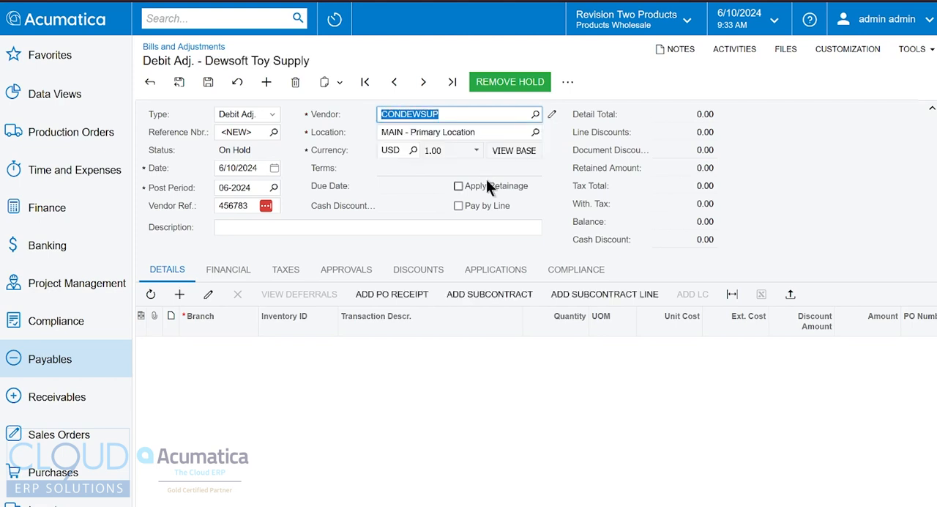
Step: Add a detail line for branch PRODWHOLE to the debit adjustment with an extended cost of 10,000
left_click(179, 293)
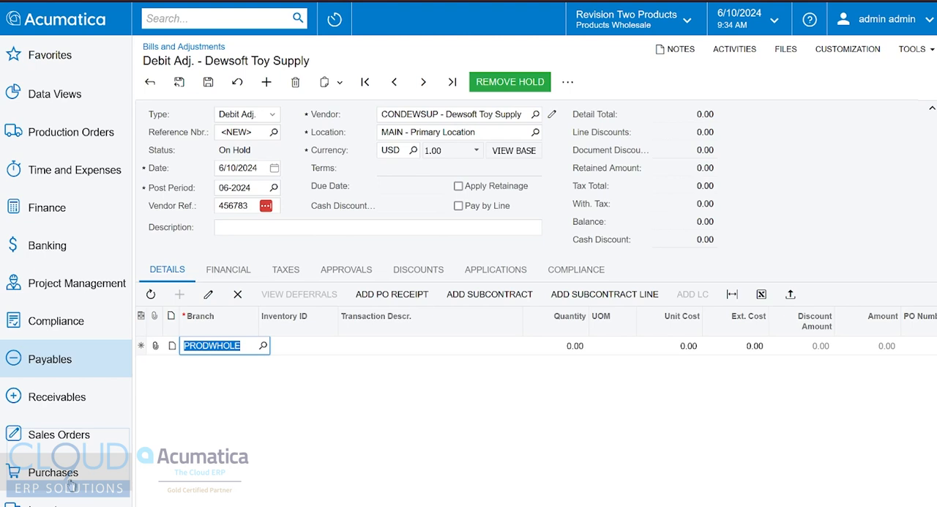
key("Tab")
key("Tab")
key("Tab")
key("Tab")
key("Tab")
key("Tab")
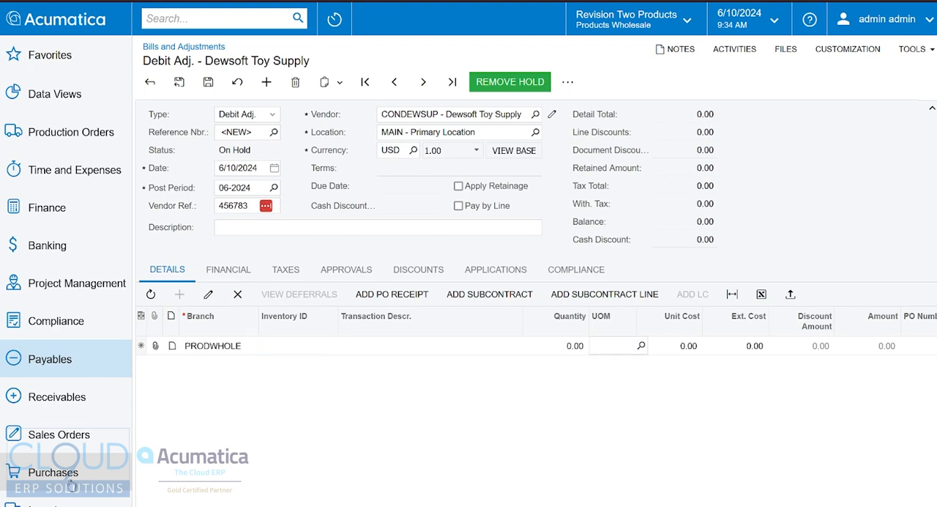
type("10000")
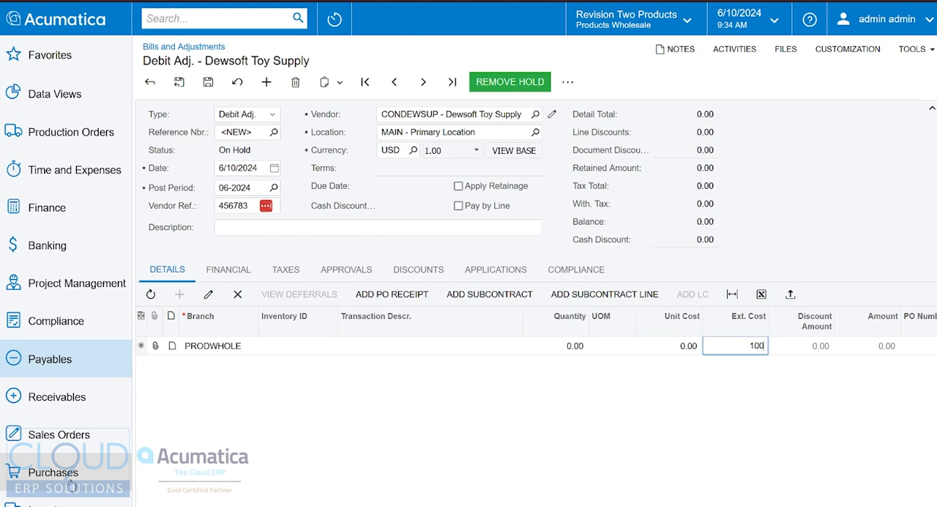
Step: Assign the debit adjustment line to account 49000 - Discount Taken
key("Tab")
key("Tab")
key("Tab")
key("Tab")
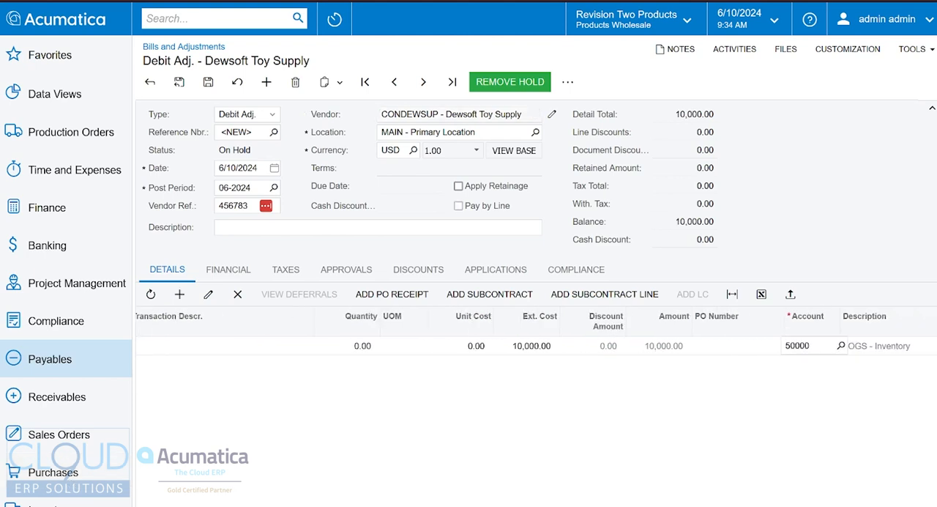
type("disc")
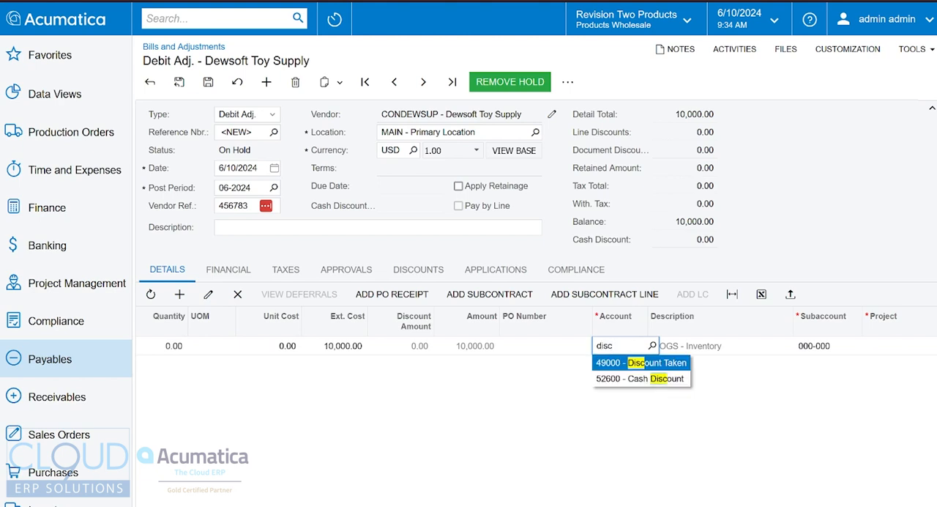
key("Tab")
left_click_drag(623, 506, 352, 505)
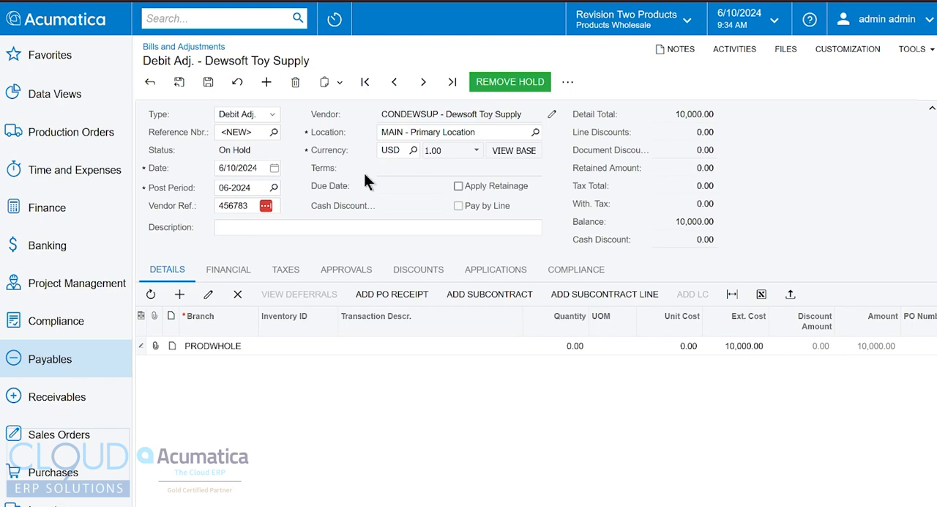
Step: Take the debit adjustment off hold and release it, refreshing the vendor's document list in Vendor Details
left_click(521, 81)
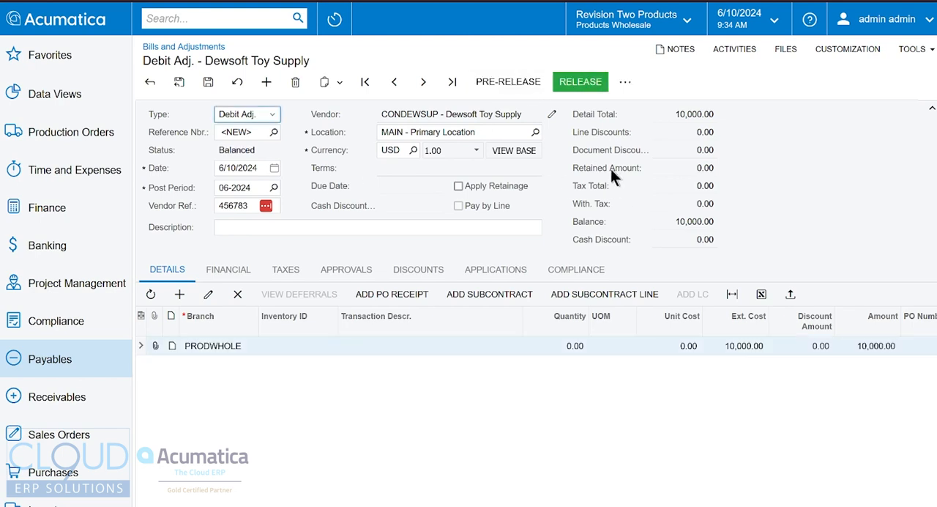
left_click(580, 82)
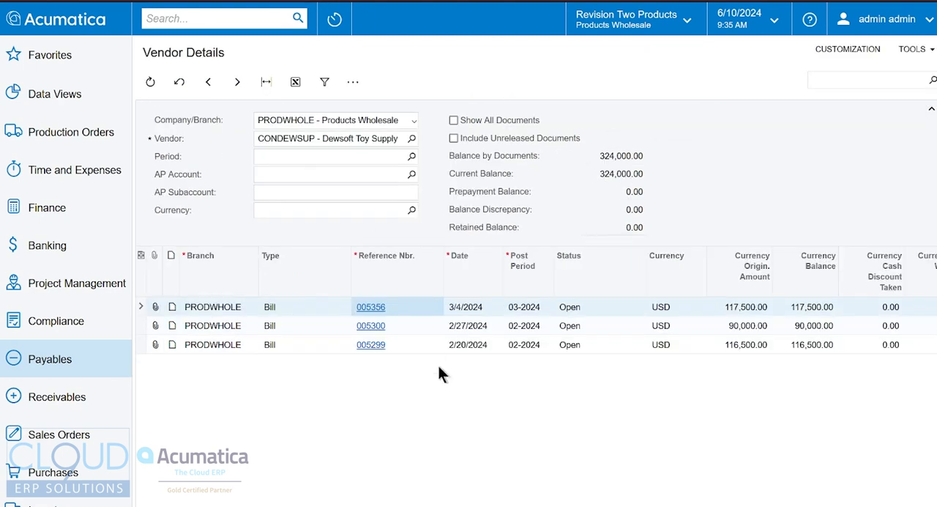
left_click(150, 82)
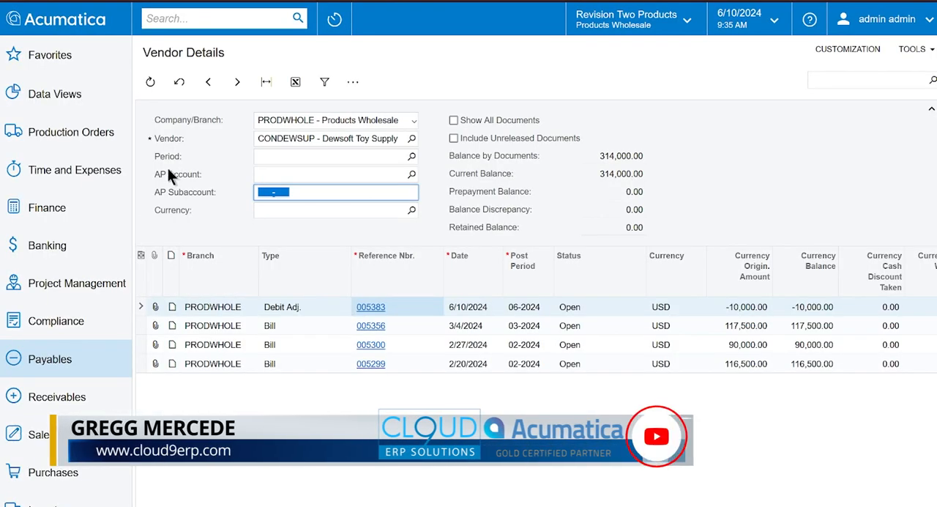
Step: Create a new payment for vendor CONDEWSUP - Dewsoft Toy Supply
left_click(73, 360)
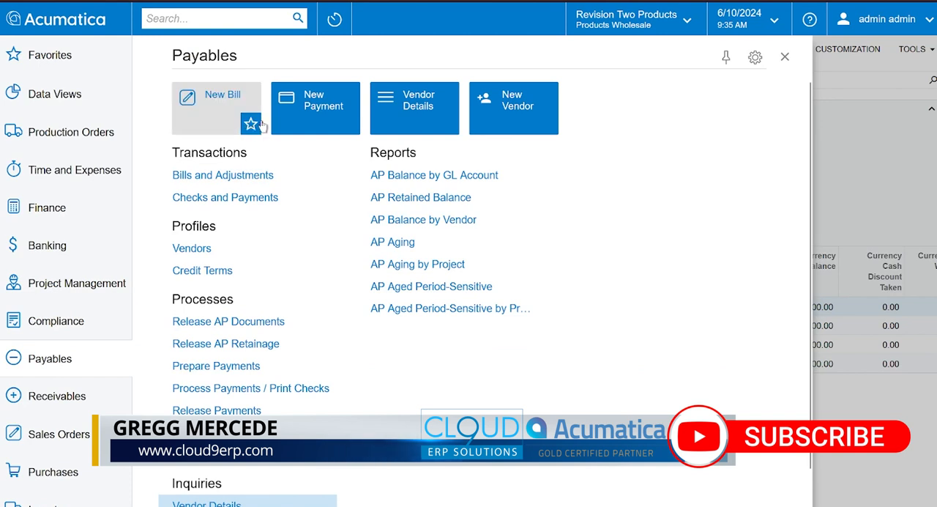
left_click(306, 122)
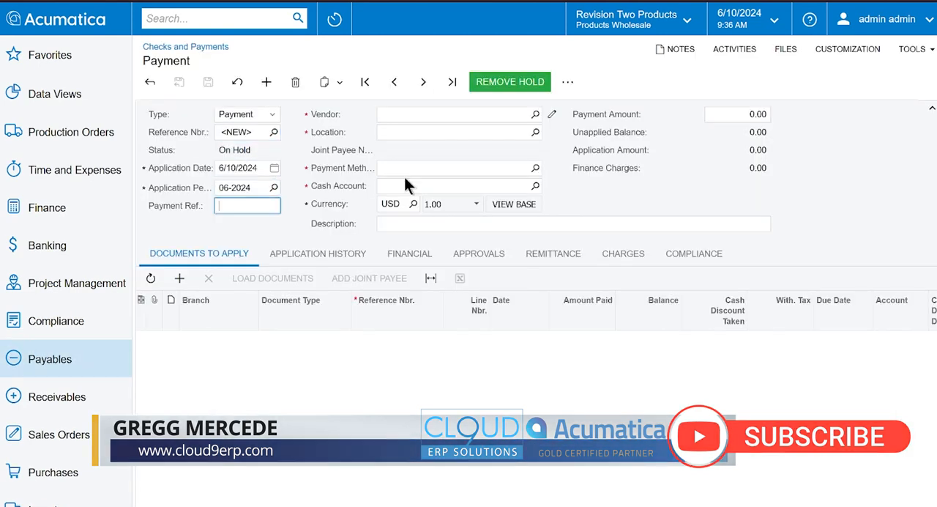
type("toy")
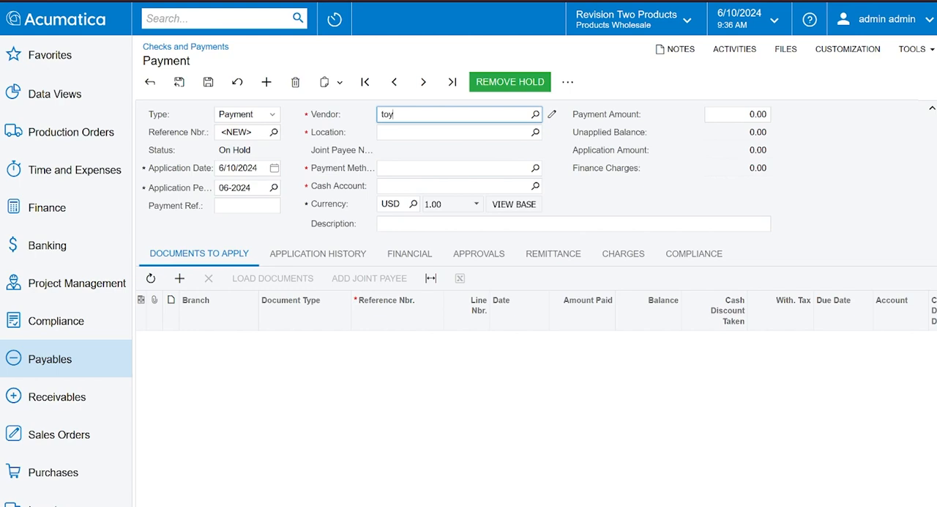
key("Return")
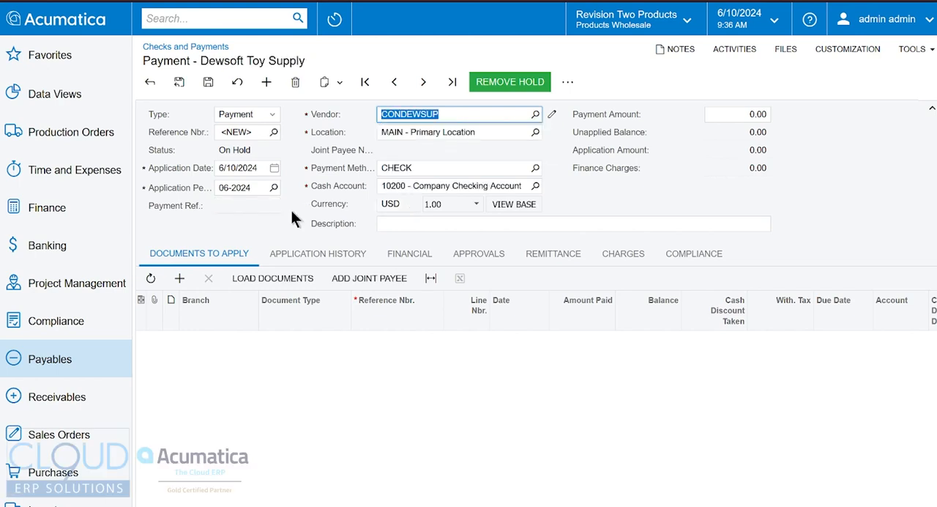
Step: Load the vendor's open documents into the payment's list of documents to apply
left_click(179, 278)
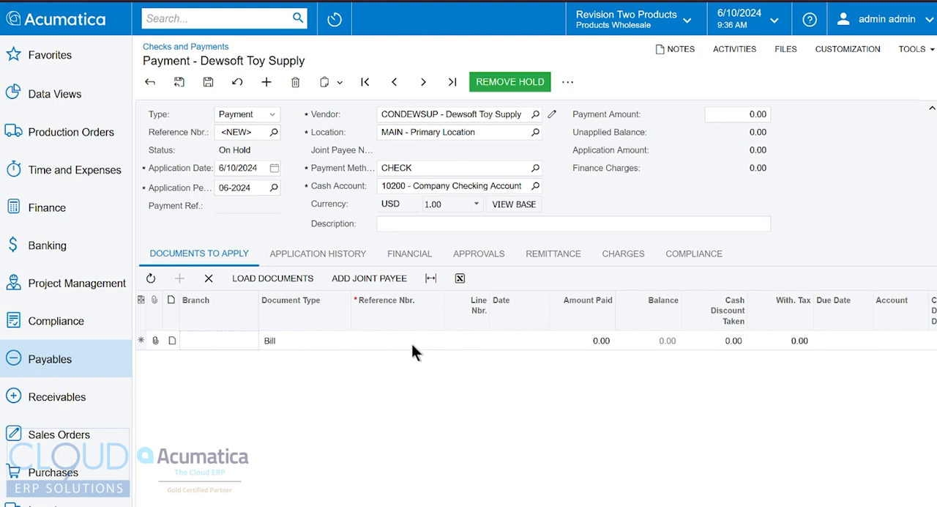
left_click(287, 283)
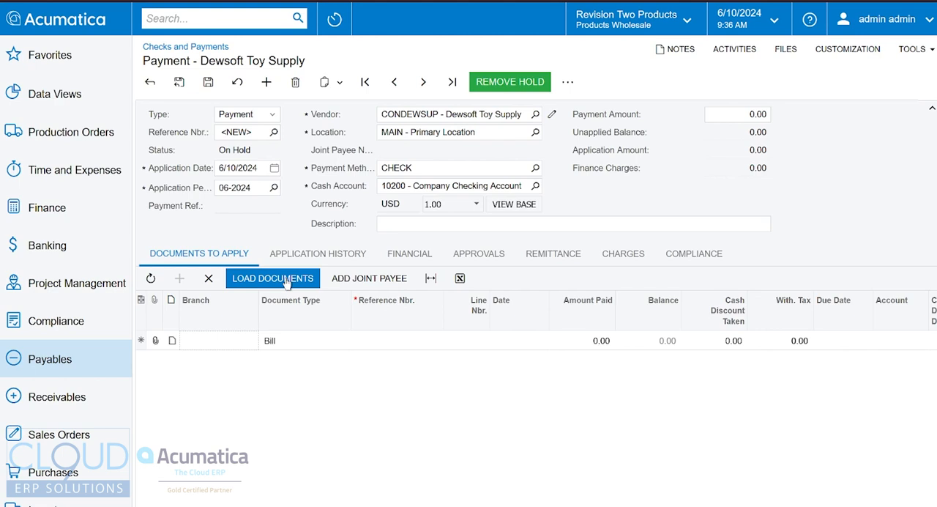
left_click(287, 282)
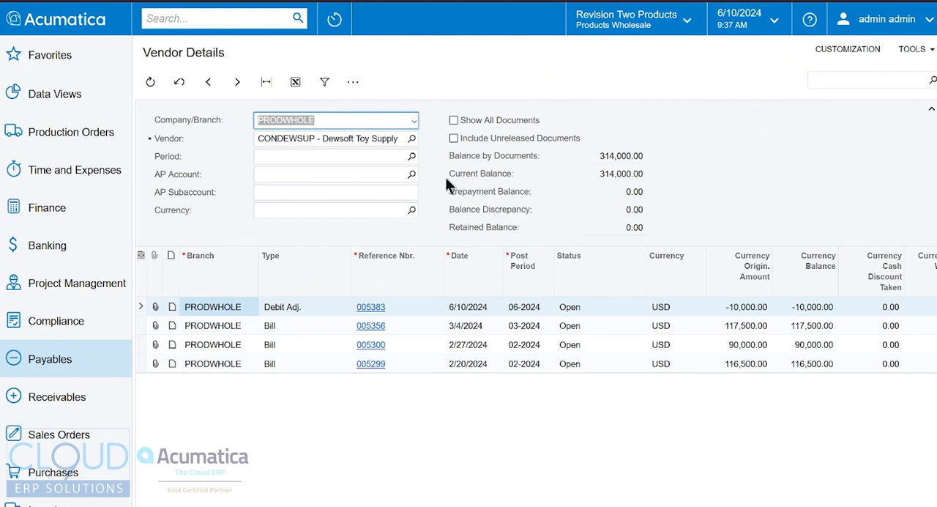
Step: Include unreleased documents in the Vendor Details inquiry and inspect the date and status of the vendor's existing payment
left_click(453, 138)
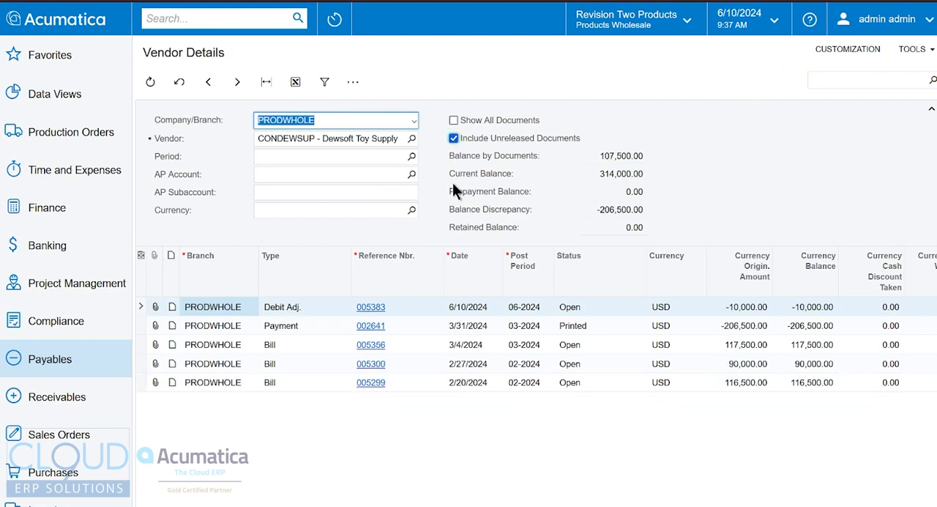
left_click(469, 331)
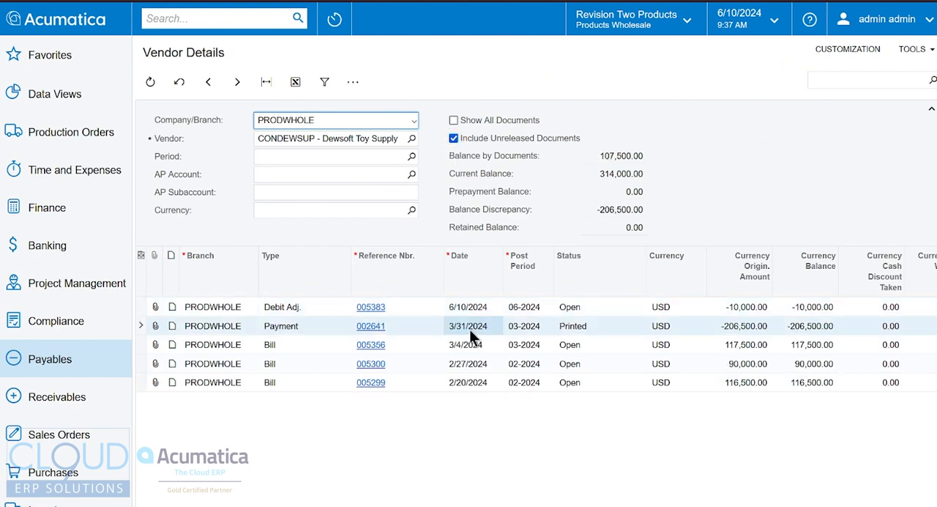
left_click(596, 331)
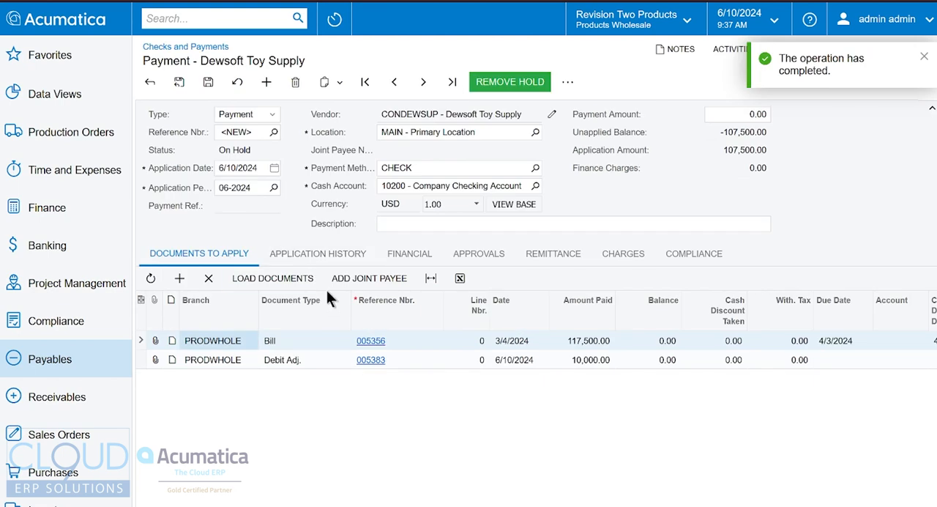
Step: Review the amounts paid on the loaded bill and debit adjustment, and set the payment amount to 107,500.00 to match the application amount
left_click(295, 344)
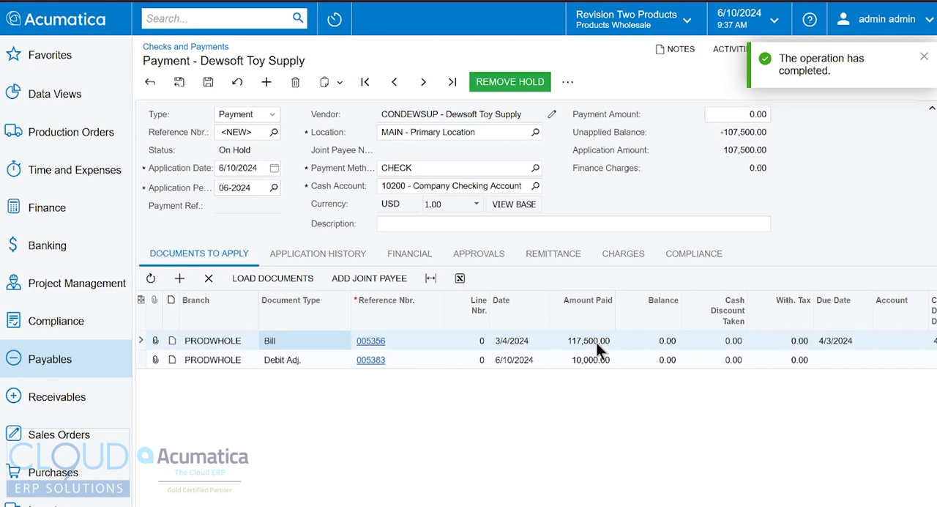
left_click(588, 359)
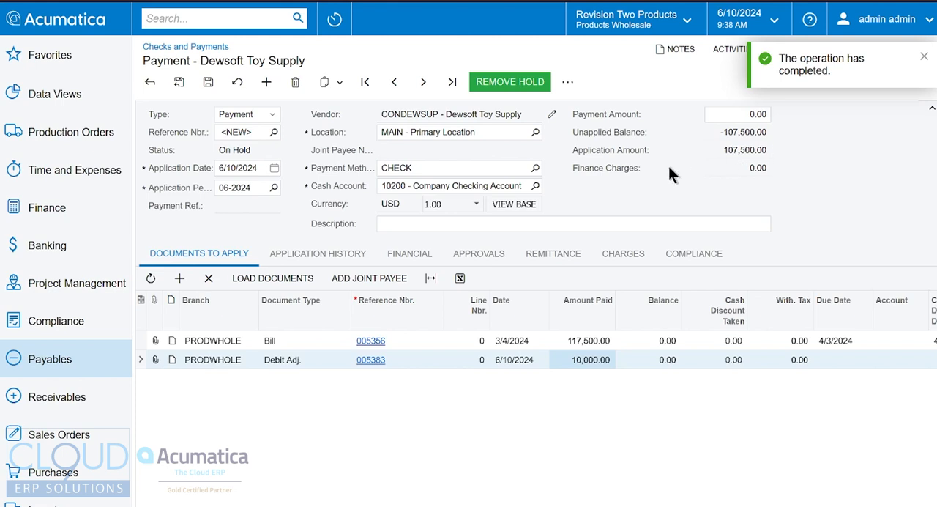
double_click(741, 150)
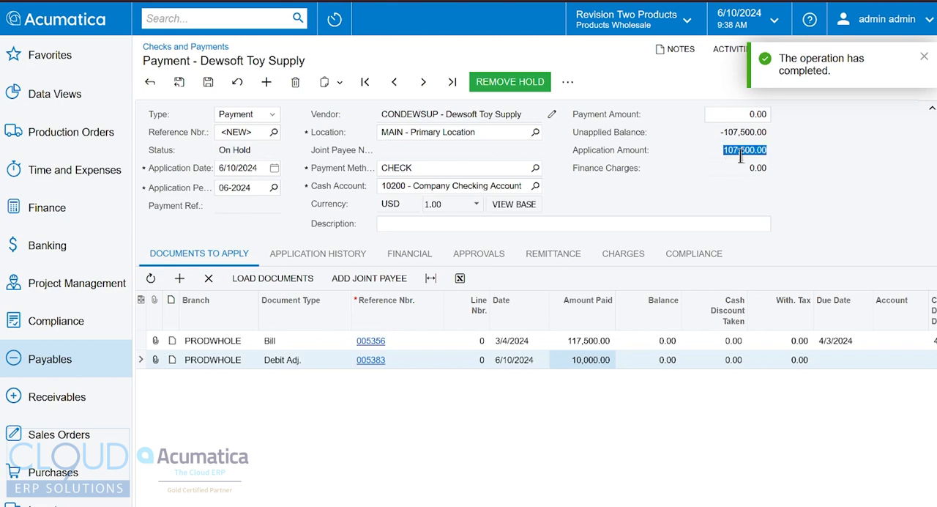
left_click(740, 111)
type("107500.00")
left_click(713, 199)
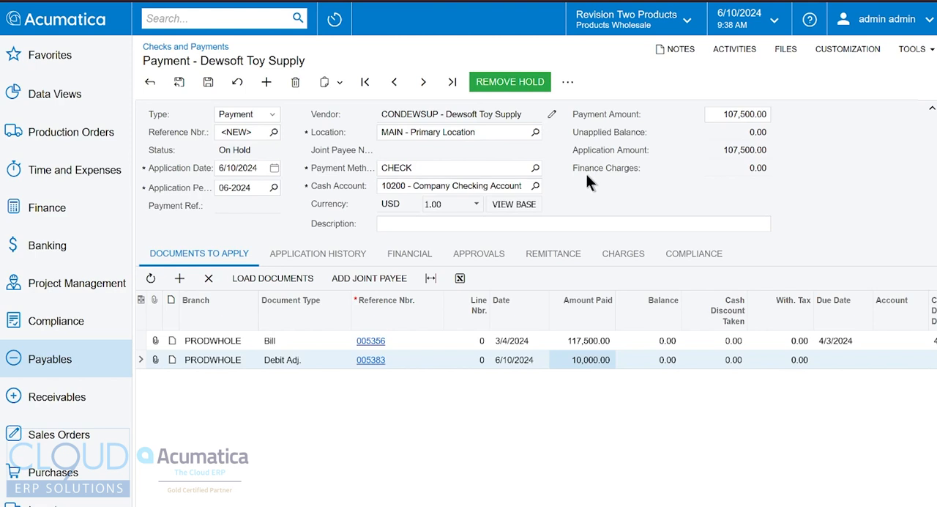
Step: Save the payment and add a row to its documents to apply, reviewing the available document types
key("ctrl+s")
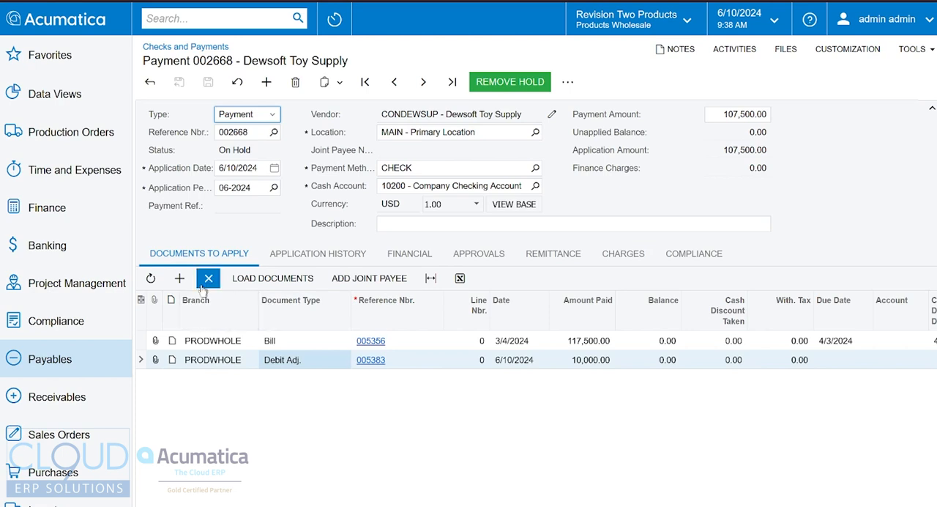
left_click(180, 278)
left_click(300, 379)
left_click(312, 378)
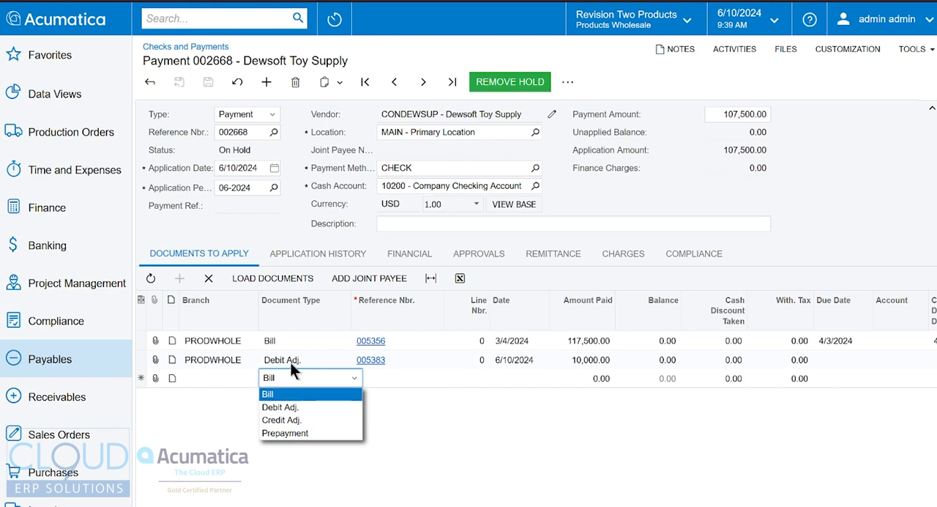
left_click(308, 223)
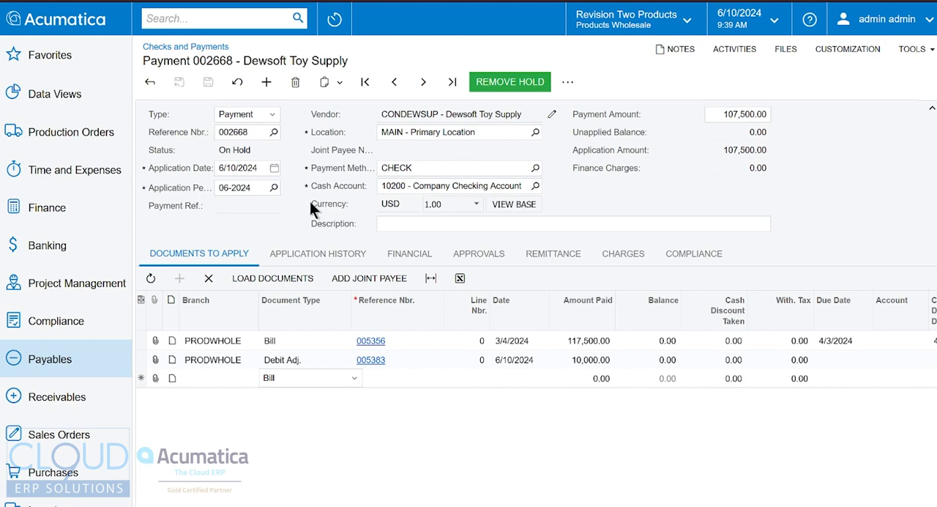
Step: Delete the saved payment for Dewsoft Toy Supply and confirm the deletion
left_click(295, 81)
left_click(521, 293)
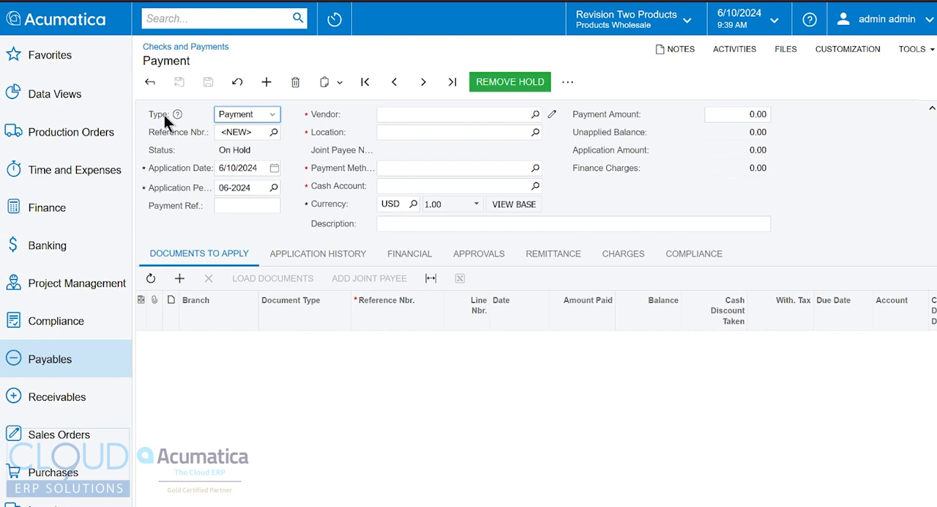
Step: Open debit adjustment 005383 of Dewsoft Toy Supply in Checks and Payments and check its unapplied balance
left_click(227, 117)
left_click(237, 140)
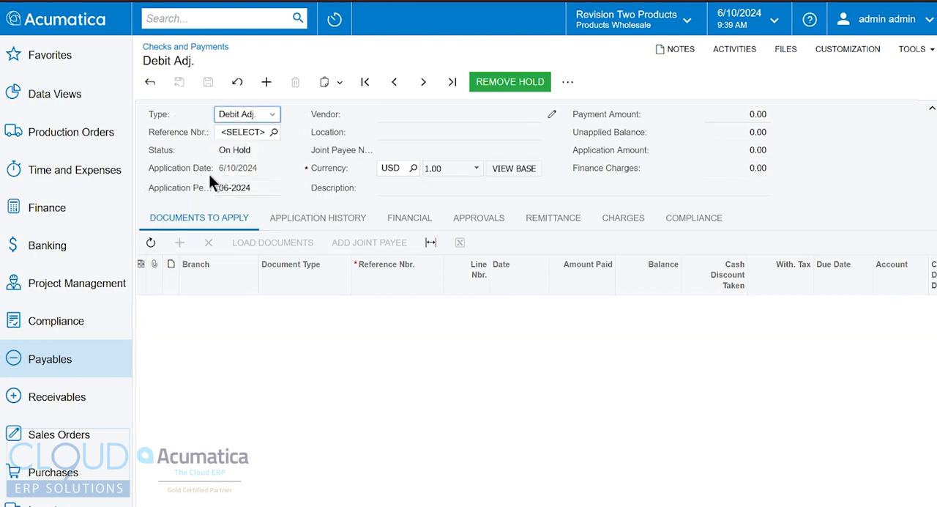
left_click(274, 132)
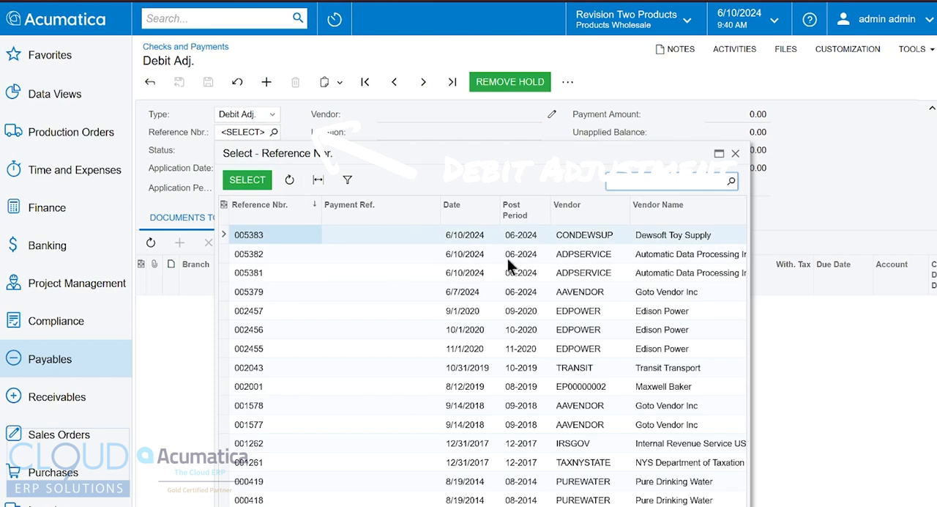
double_click(580, 235)
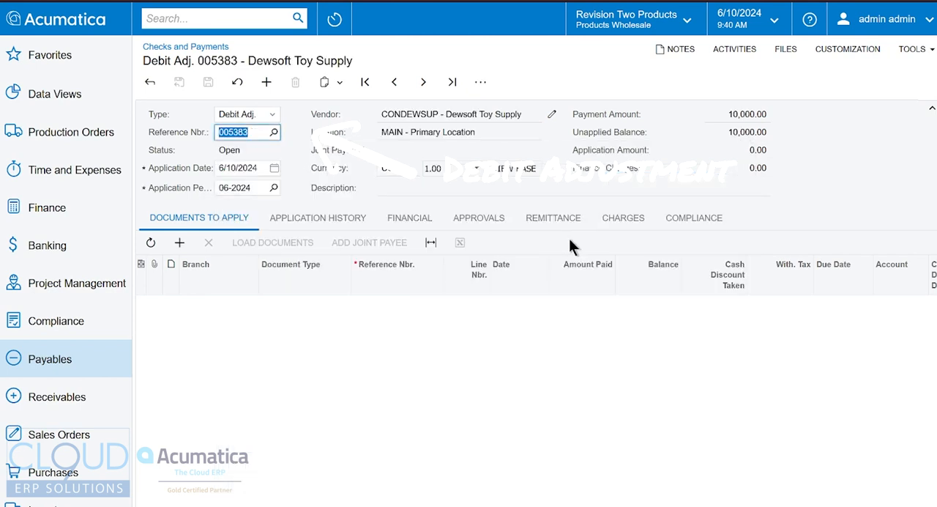
double_click(761, 134)
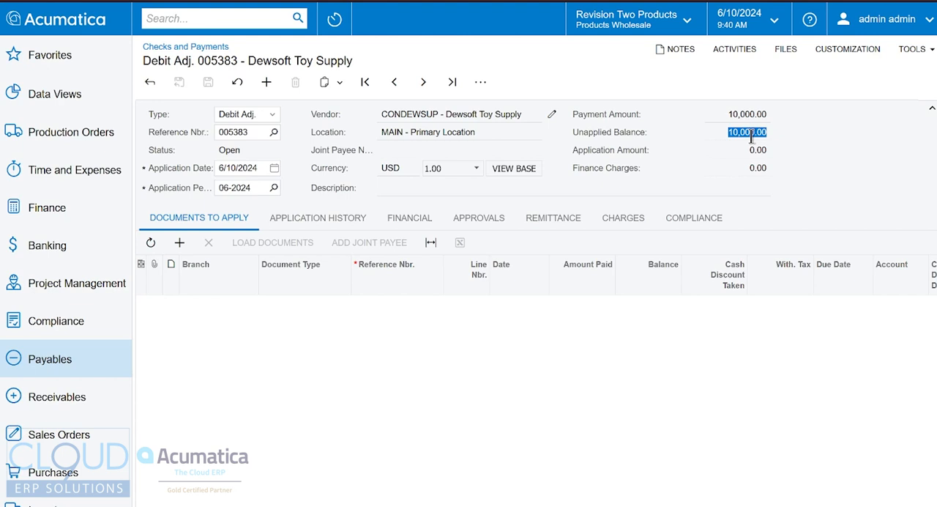
Step: Add bill 005356 to the debit adjustment's documents to apply
left_click(181, 242)
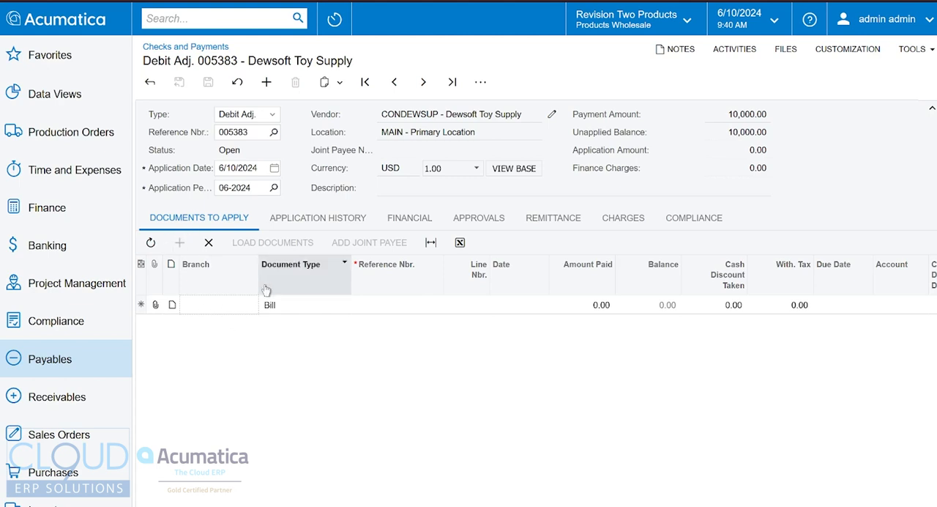
left_click(408, 306)
left_click(448, 304)
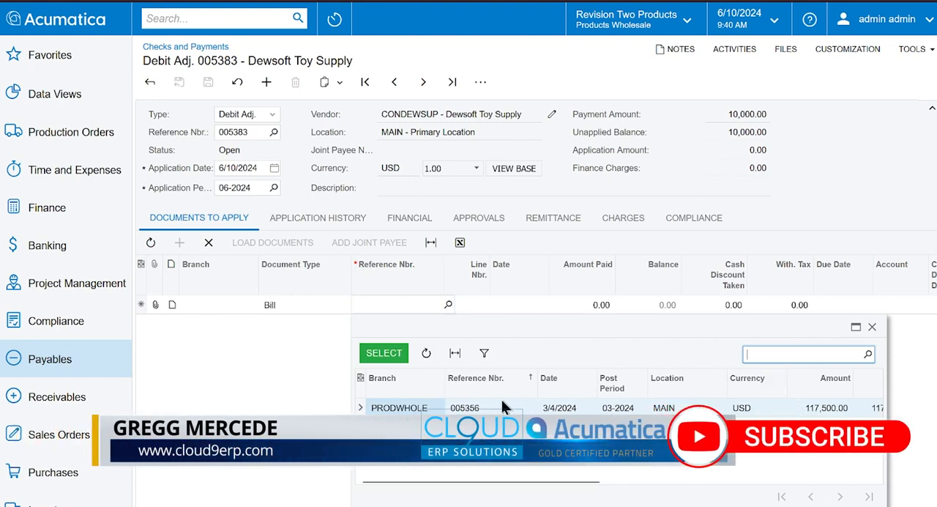
double_click(410, 408)
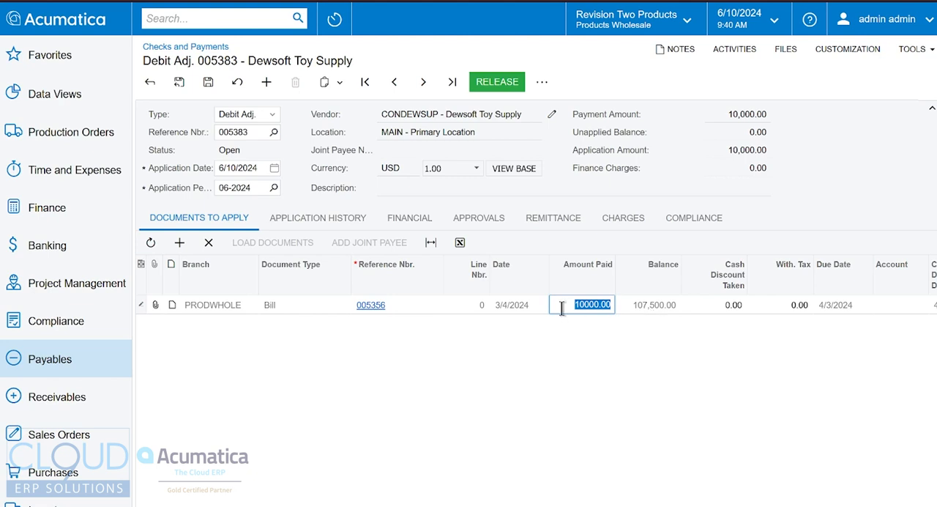
Step: Try an amount paid of 5,000.00 on the bill, set it back to 10,000.00, and release the application
type("5000")
key("Tab")
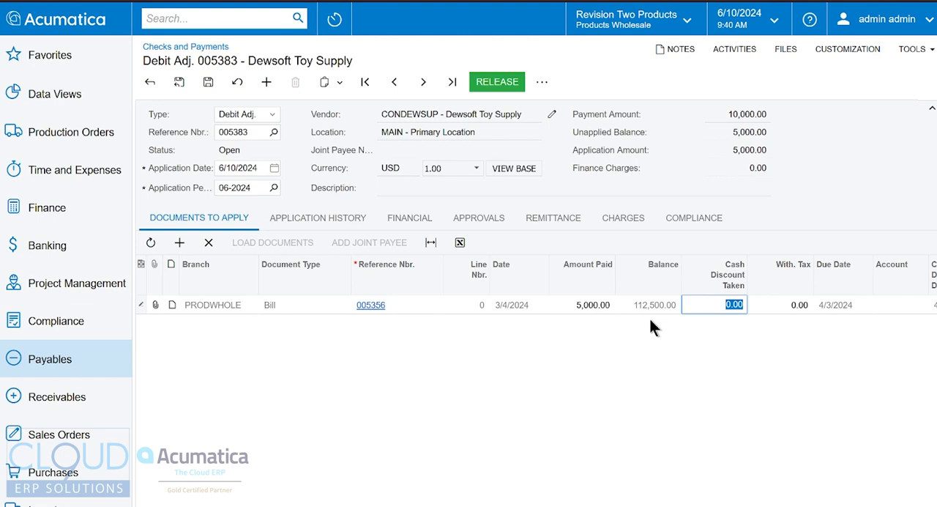
left_click(583, 308)
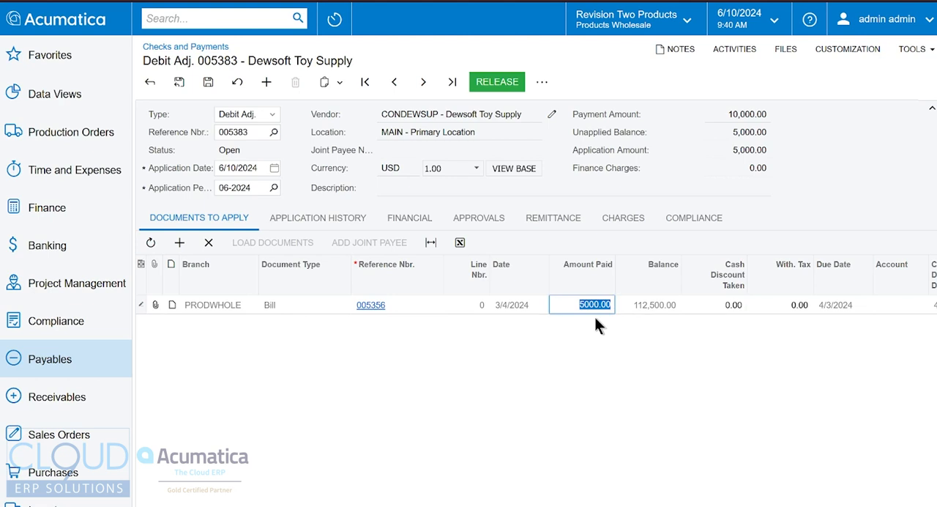
type("10,000")
key("Tab")
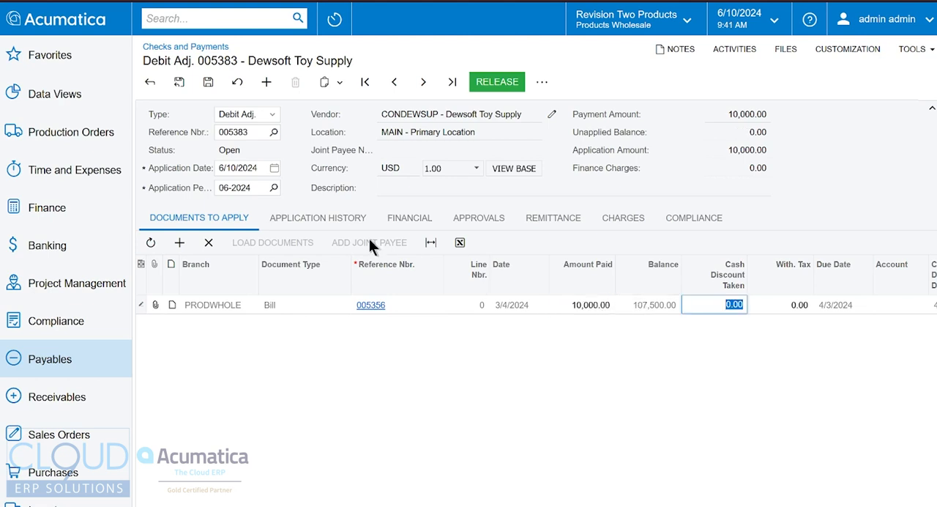
left_click(490, 84)
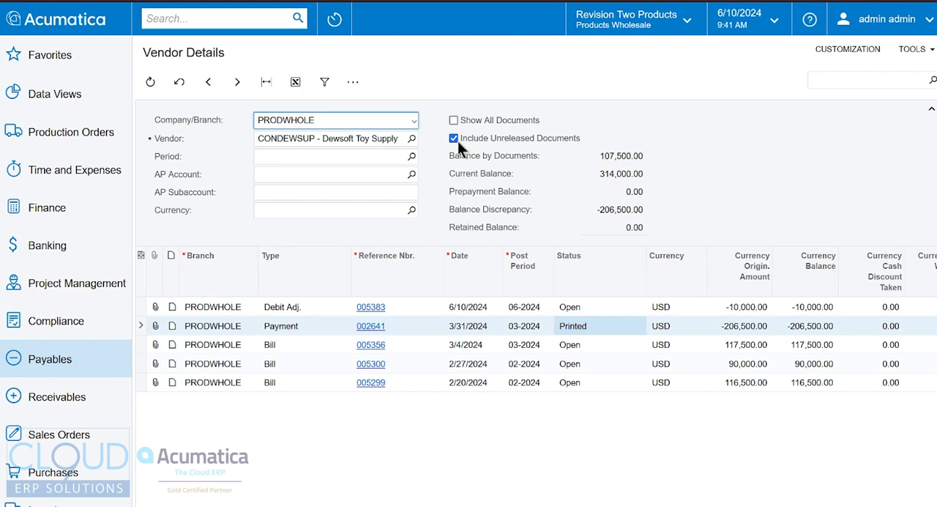
Step: Refresh the Vendor Details inquiry, exclude unreleased documents, and check the remaining balance of bill 005356
left_click(150, 82)
left_click(751, 308)
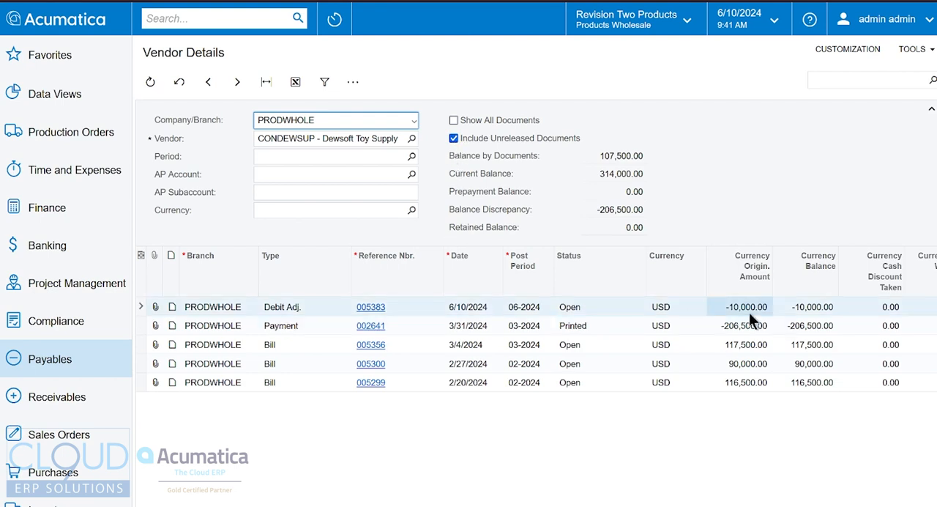
left_click(741, 346)
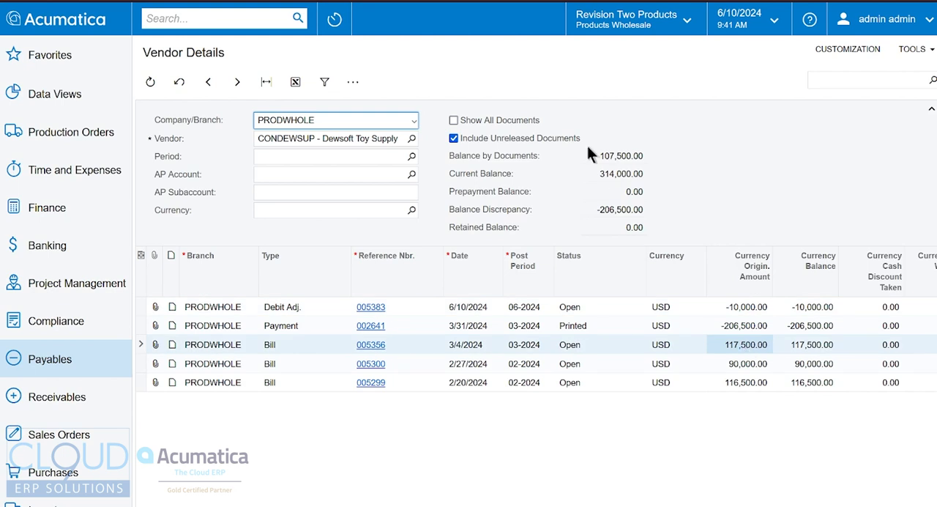
left_click(459, 139)
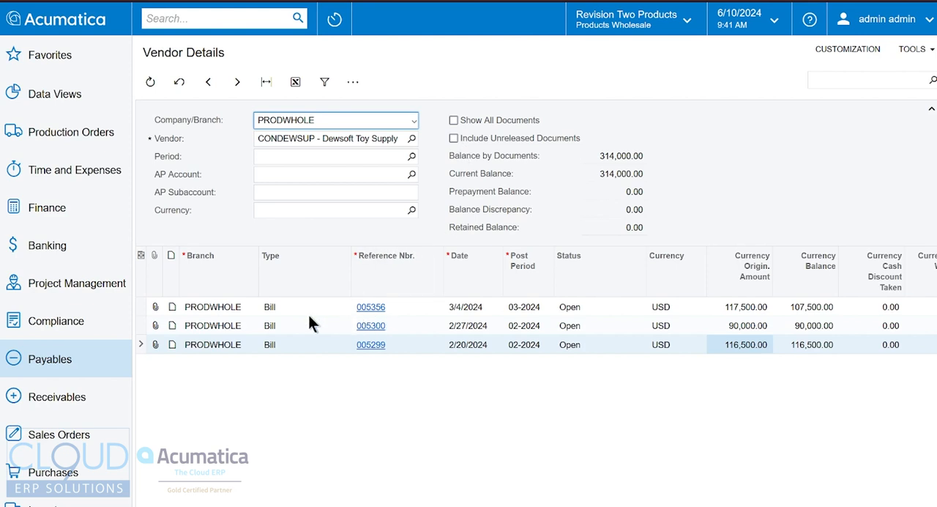
left_click(813, 307)
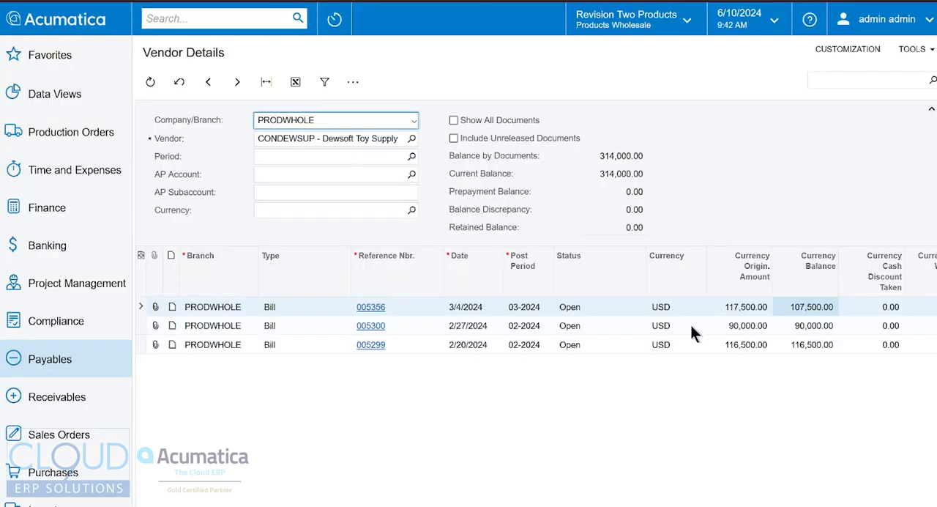
left_click(276, 308)
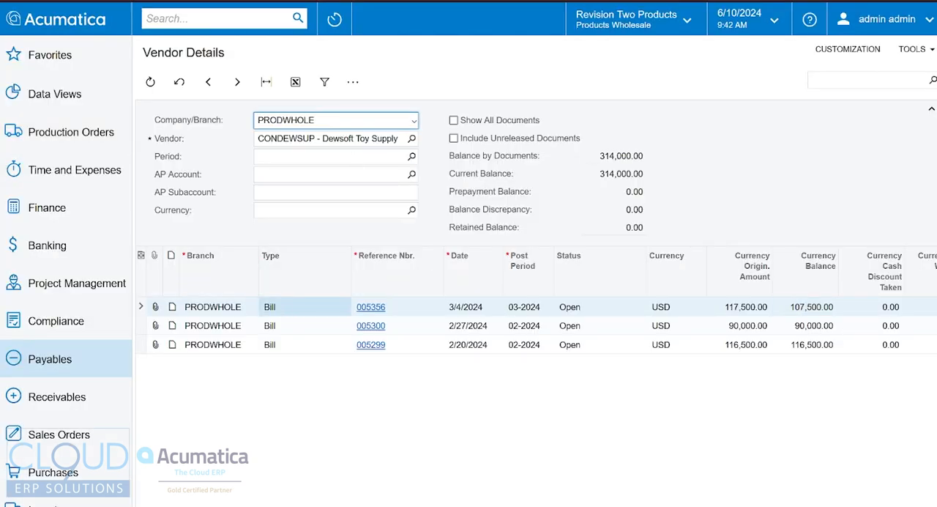
Step: Switch the Vendor Details inquiry to vendor ADPSERVICE and check the original amount of bill 005374
left_click(412, 138)
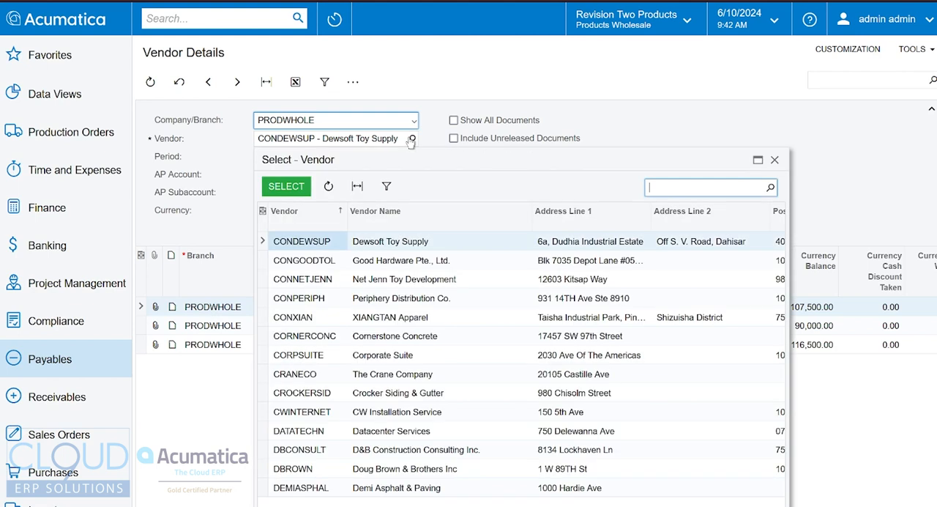
double_click(408, 297)
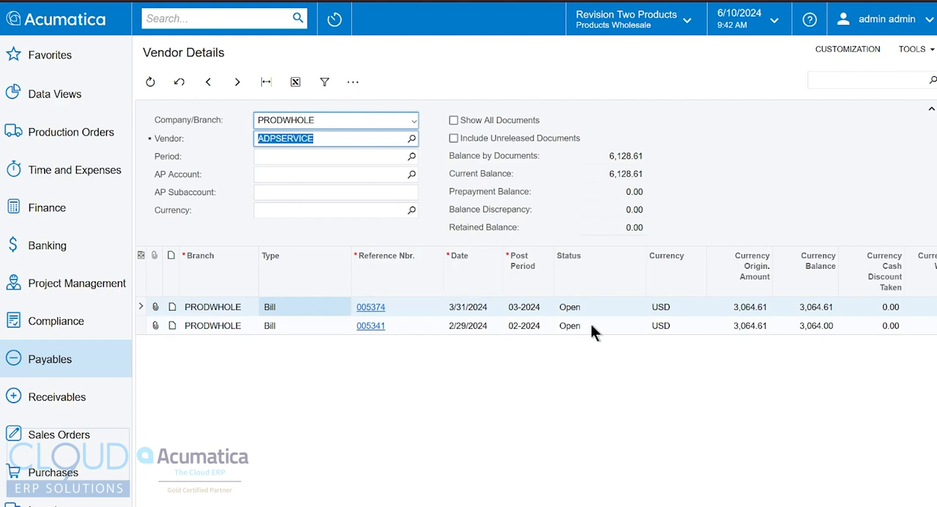
left_click(751, 311)
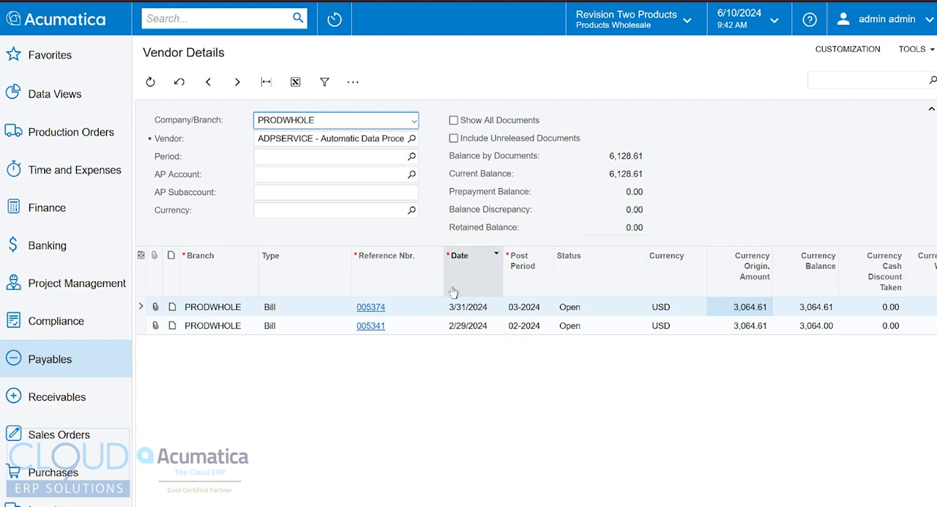
Step: Create a new bill document from the Vendor Details inquiry and change its type to Debit Adj
left_click(356, 84)
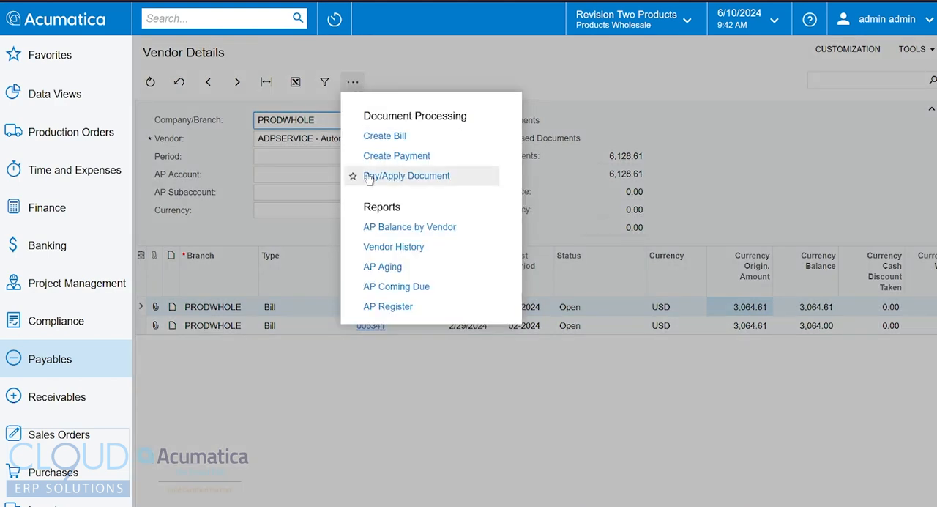
left_click(370, 136)
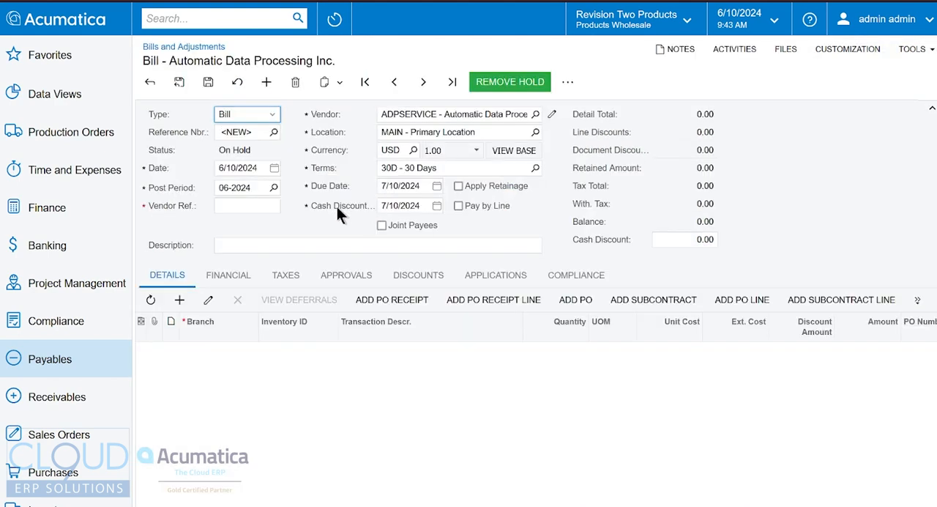
left_click(239, 115)
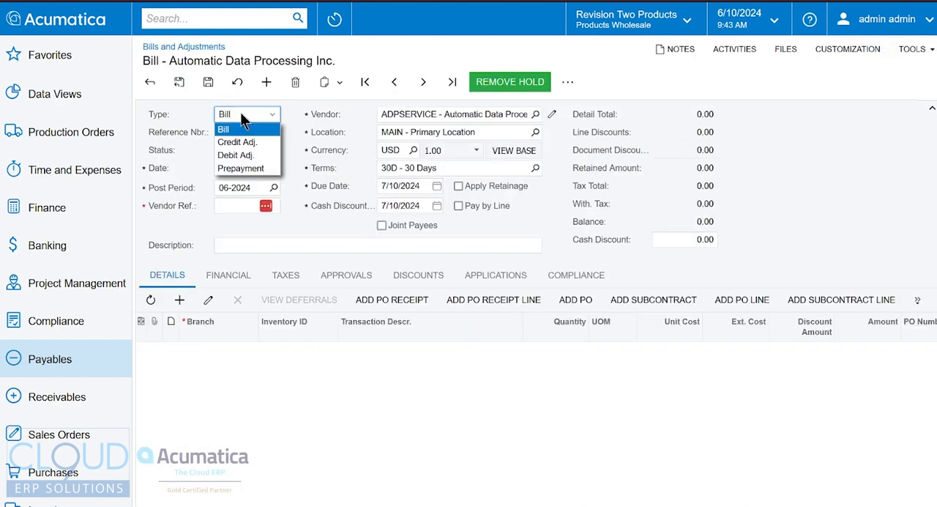
left_click(238, 155)
left_click(526, 292)
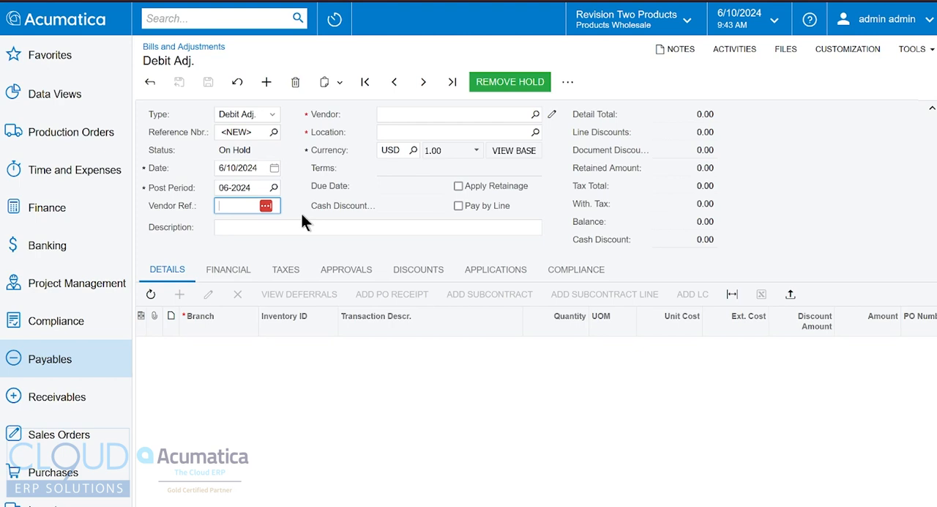
Step: Enter GM-06102 as the debit adjustment's vendor reference and select ADPSERVICE as the vendor
type("GM-06102")
key("Tab")
key("Tab")
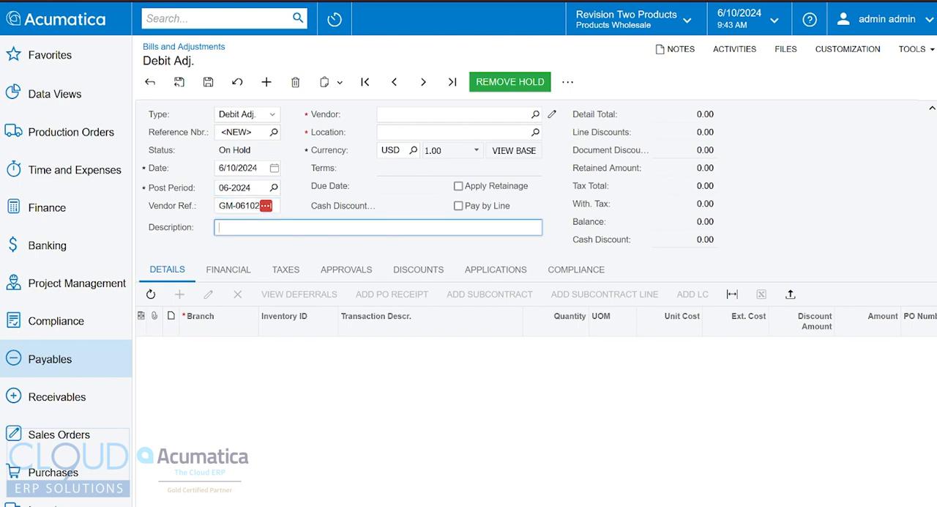
type("automati")
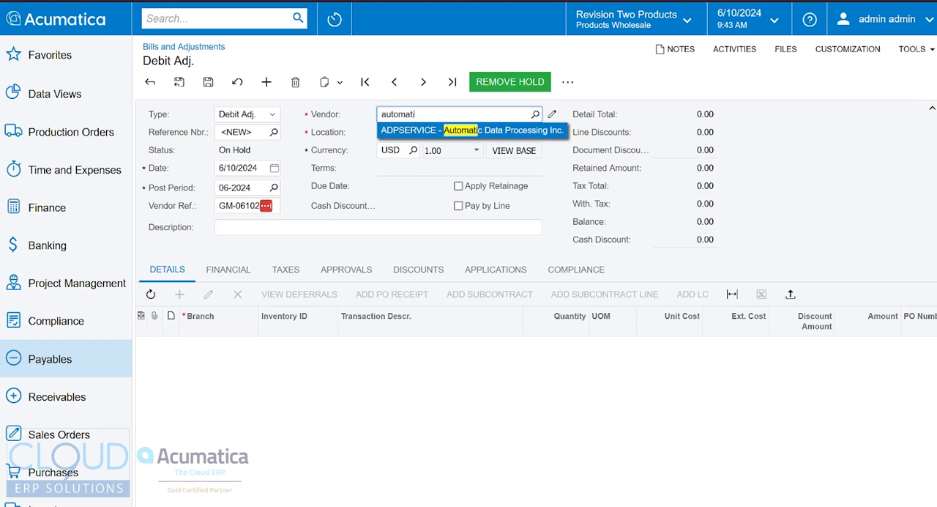
key("Return")
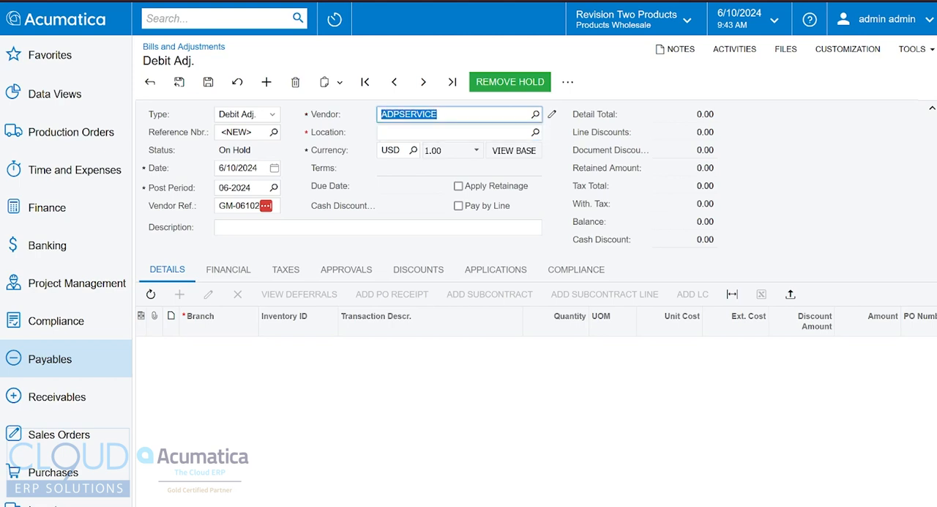
Step: Describe the debit adjustment as "Bill 005374 was created incorrectly, adjust by $64.61", checking the bill's reference number in Vendor Details
left_click(280, 228)
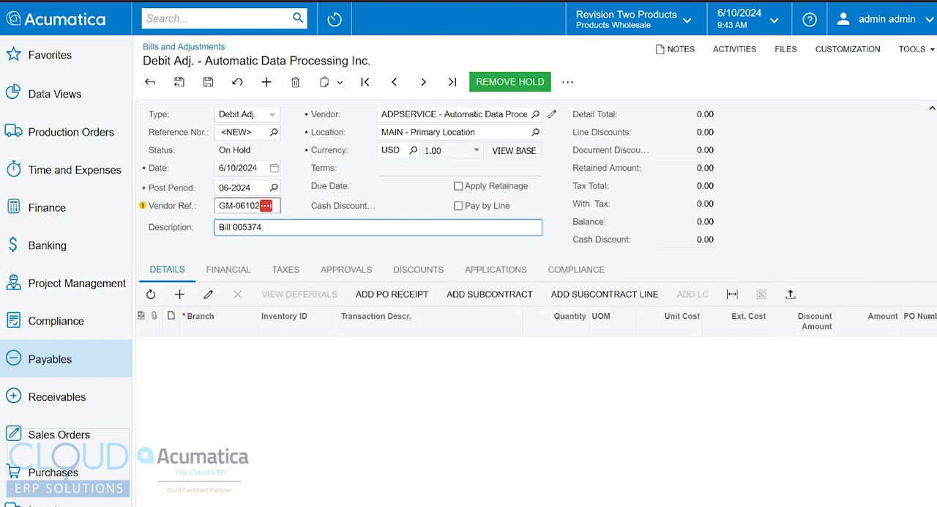
type("was created incorrectly, adjust by")
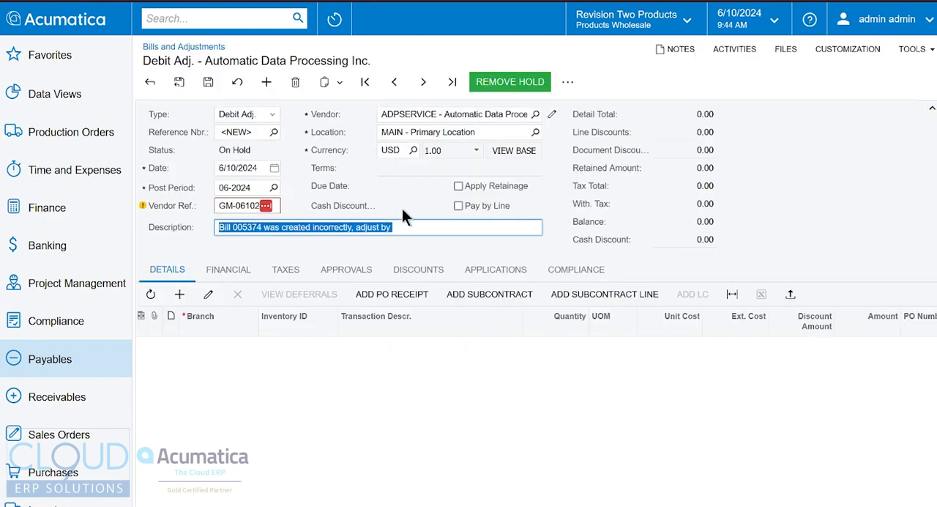
left_click(403, 220)
triple_click(412, 227)
left_click(424, 235)
type("$64")
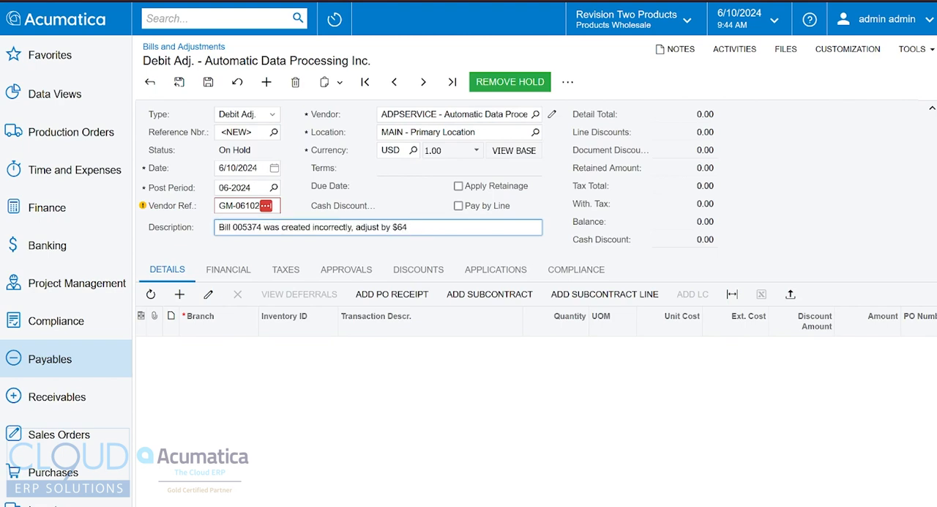
type(".61")
Step: Add a detail line to the debit adjustment with an extended cost of 64.61
left_click(180, 294)
key("Tab")
key("Tab")
key("Tab")
key("Tab")
key("Tab")
key("Tab")
type("64.61")
key("Tab")
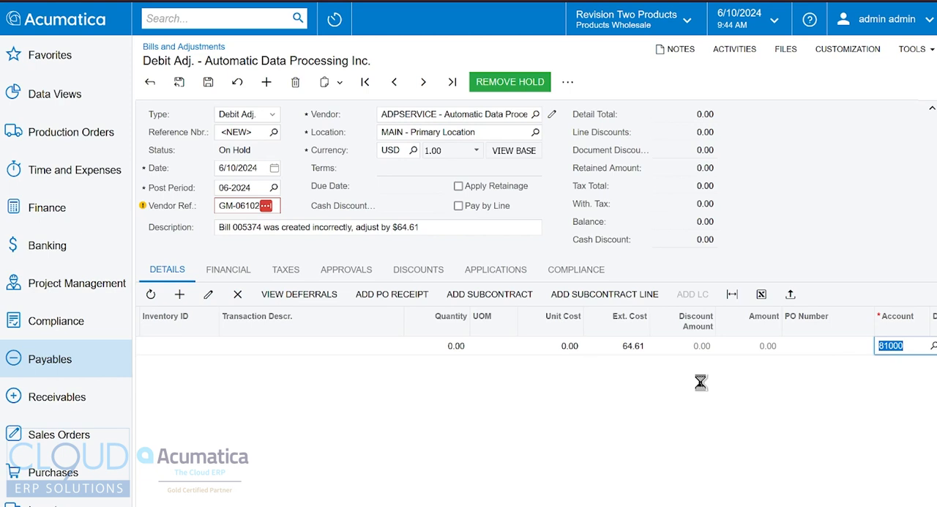
Step: Set the detail line's account to 62720 - Professional Fees:Payroll Service Fees
type("payr")
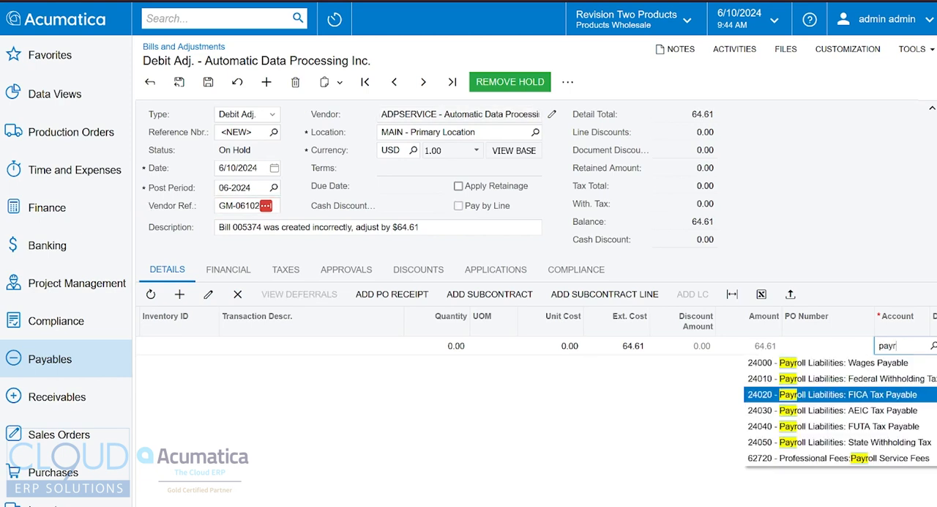
key("Down")
key("Down")
key("Down")
key("Down")
key("Tab")
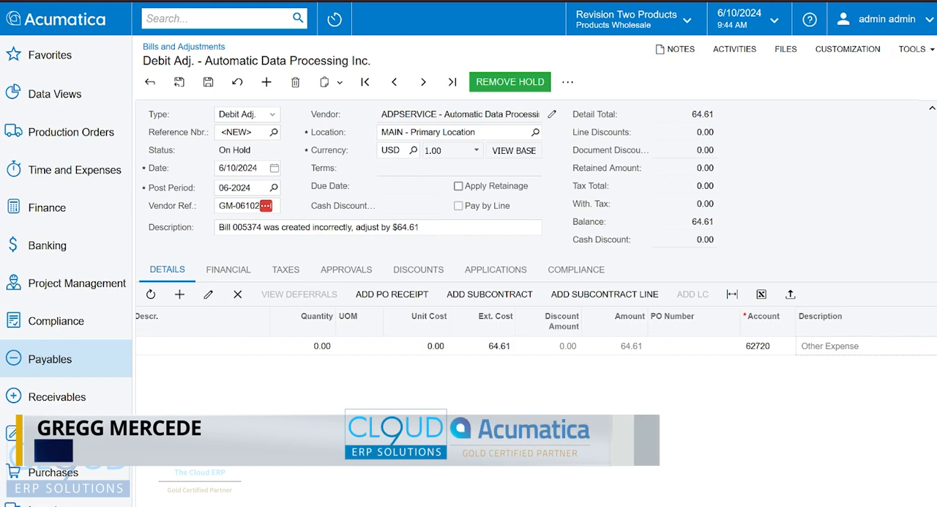
key("Tab")
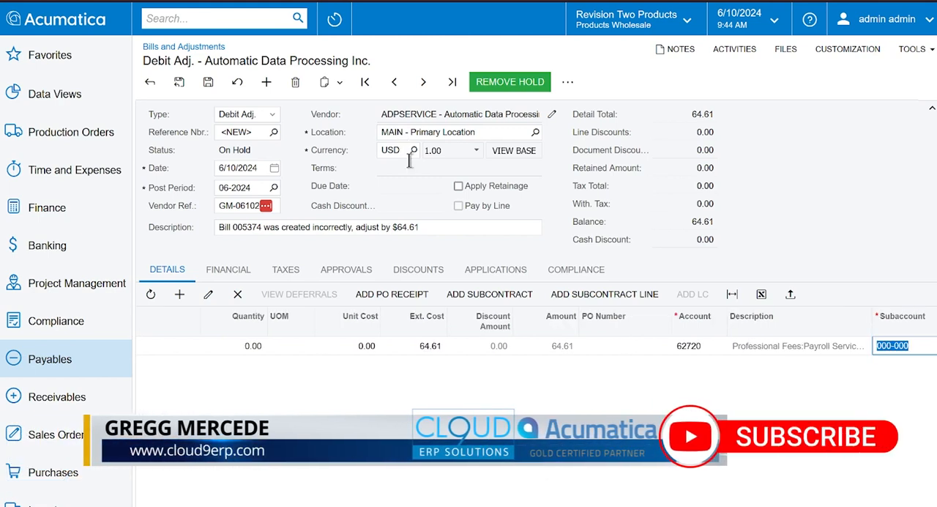
Step: Take the Automatic Data Processing debit adjustment off hold and release it
left_click_drag(471, 505, 337, 505)
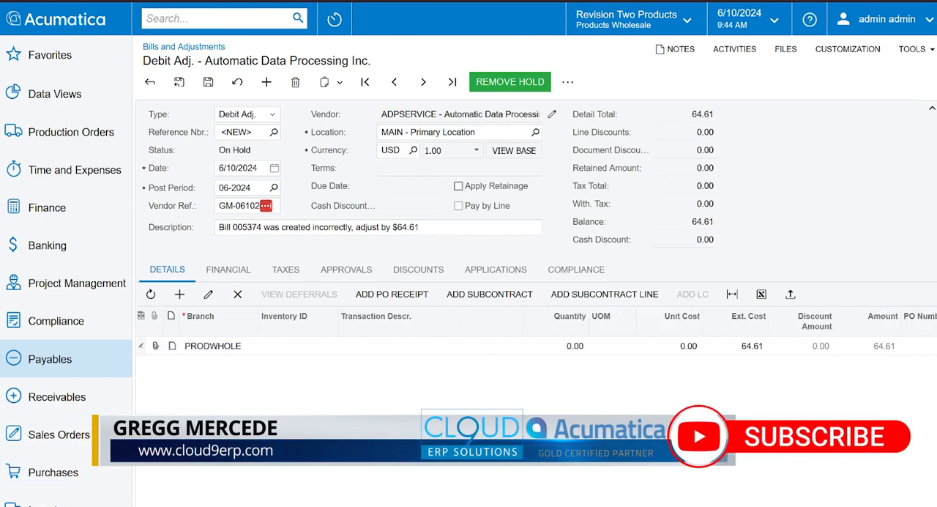
left_click(498, 82)
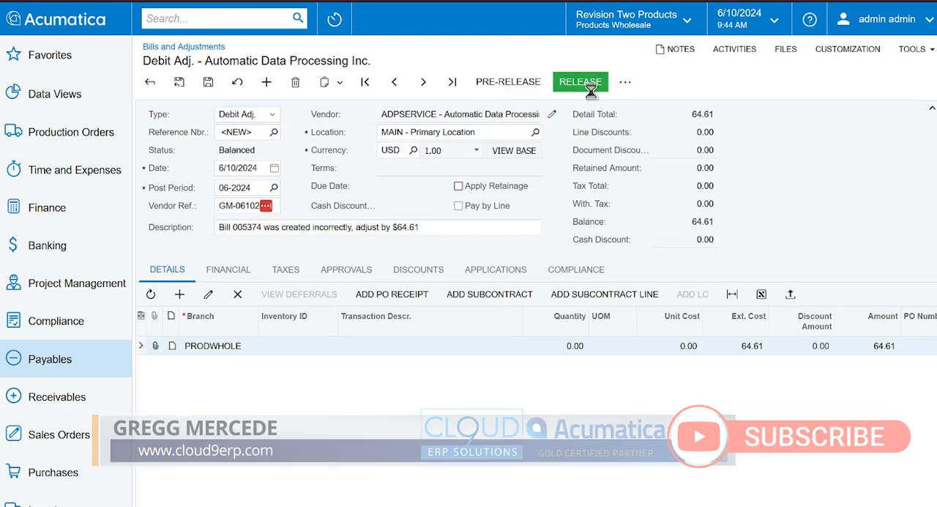
left_click(589, 86)
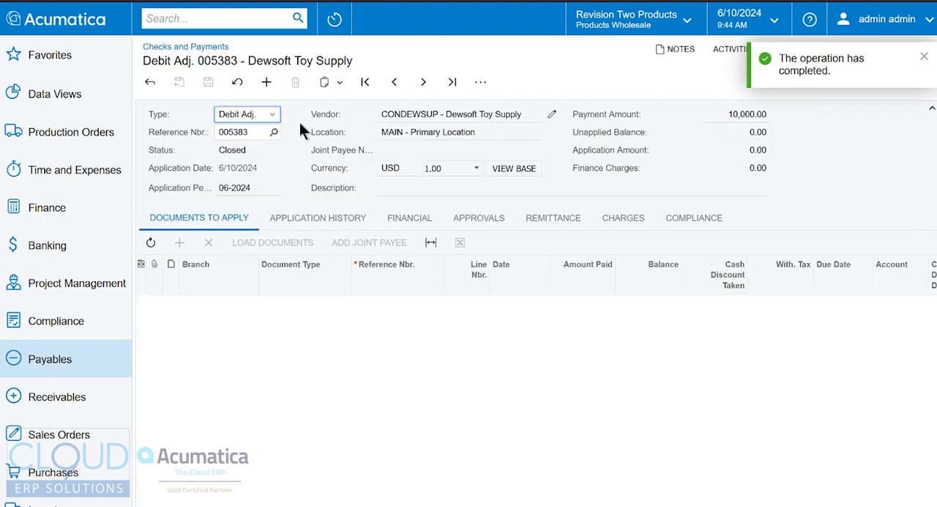
Step: Open debit adjustment 005384 for Automatic Data Processing in Checks and Payments
left_click(267, 83)
left_click(275, 132)
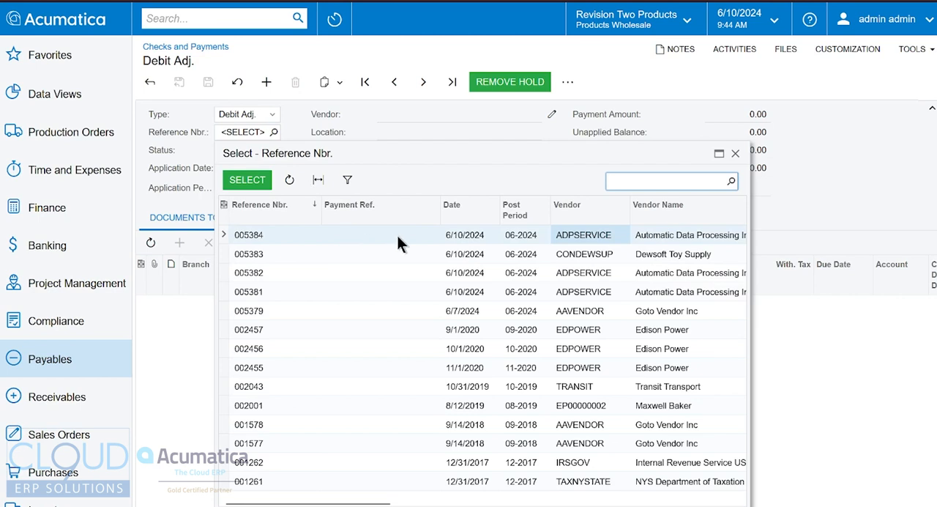
double_click(447, 235)
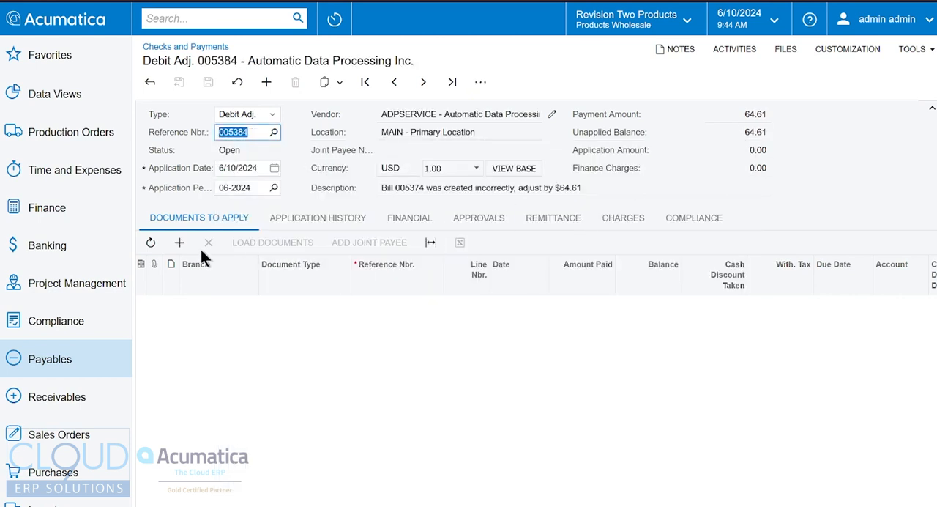
Step: Add bill 005374 as the document to which debit adjustment 005384 is applied
left_click(180, 242)
left_click(402, 308)
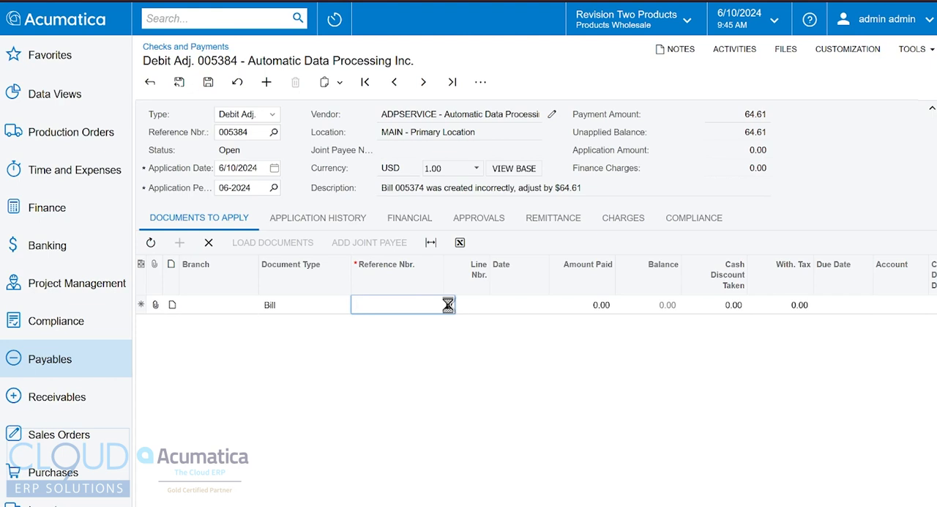
left_click(448, 305)
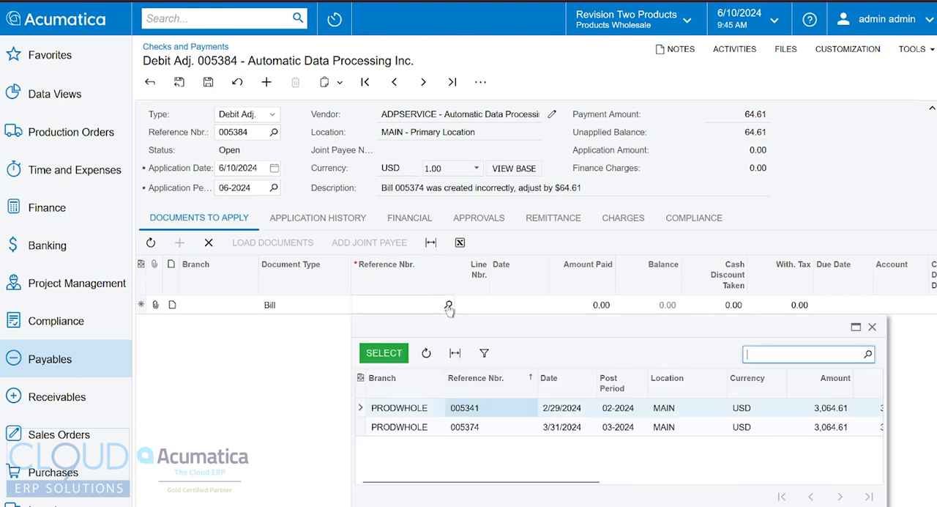
left_click(465, 428)
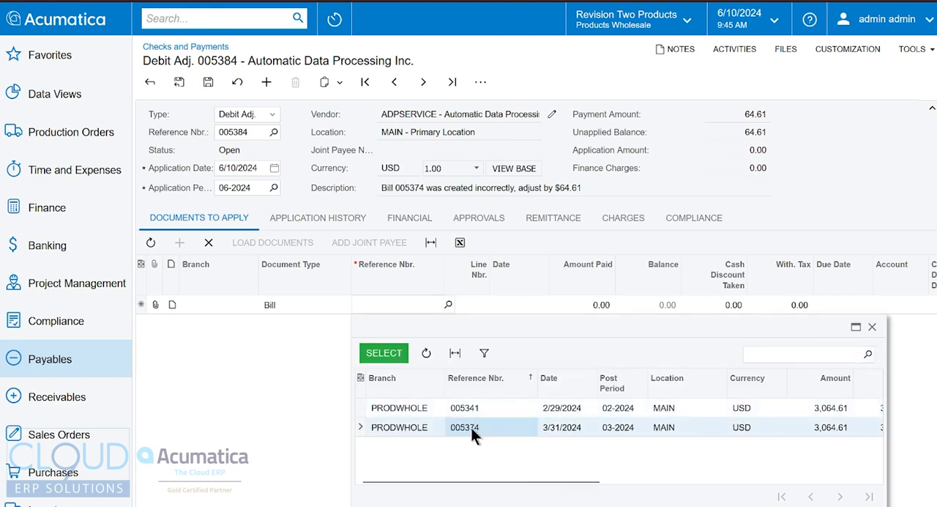
double_click(471, 427)
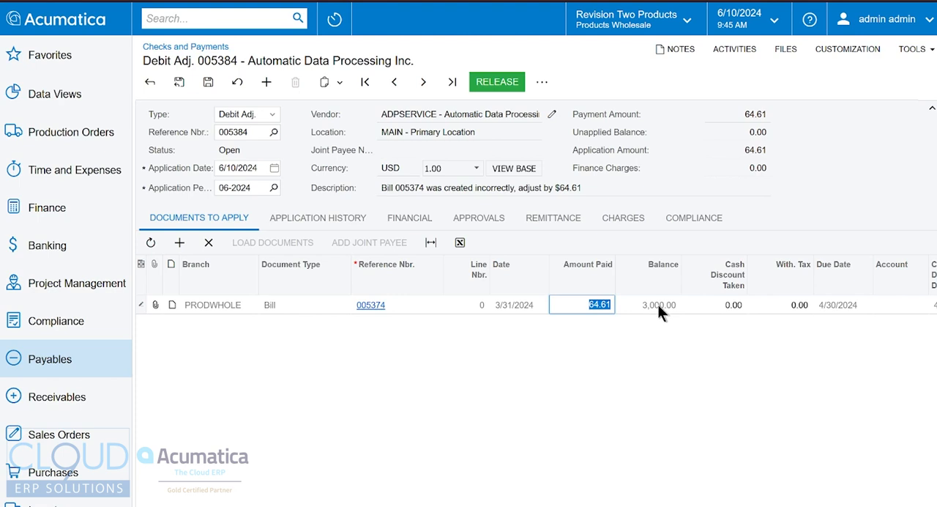
Step: Release the debit adjustment's application and check bill 005374's balance in the refreshed Vendor Details
left_click(497, 81)
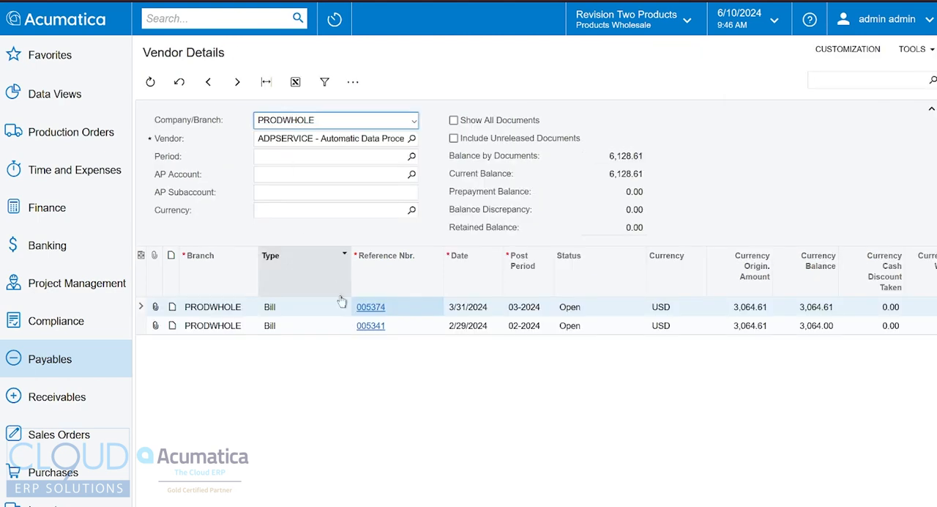
left_click(150, 81)
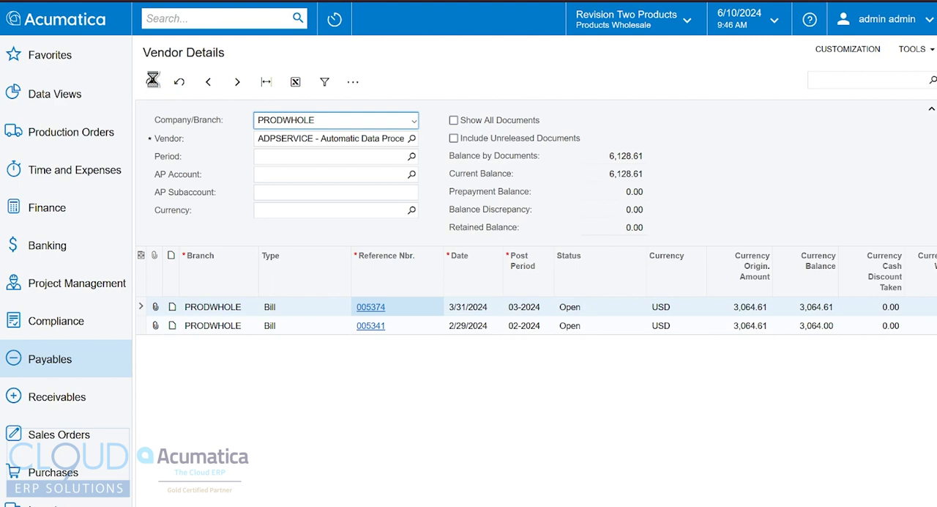
left_click(819, 306)
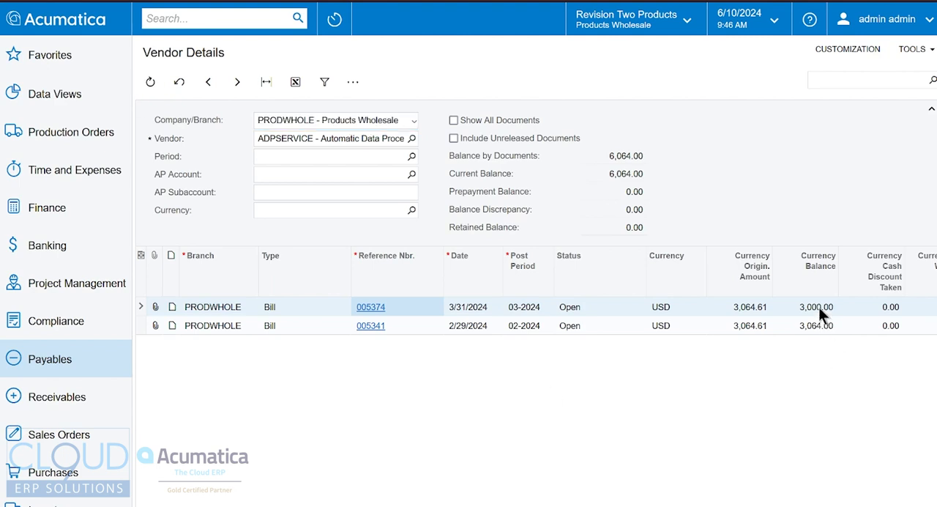